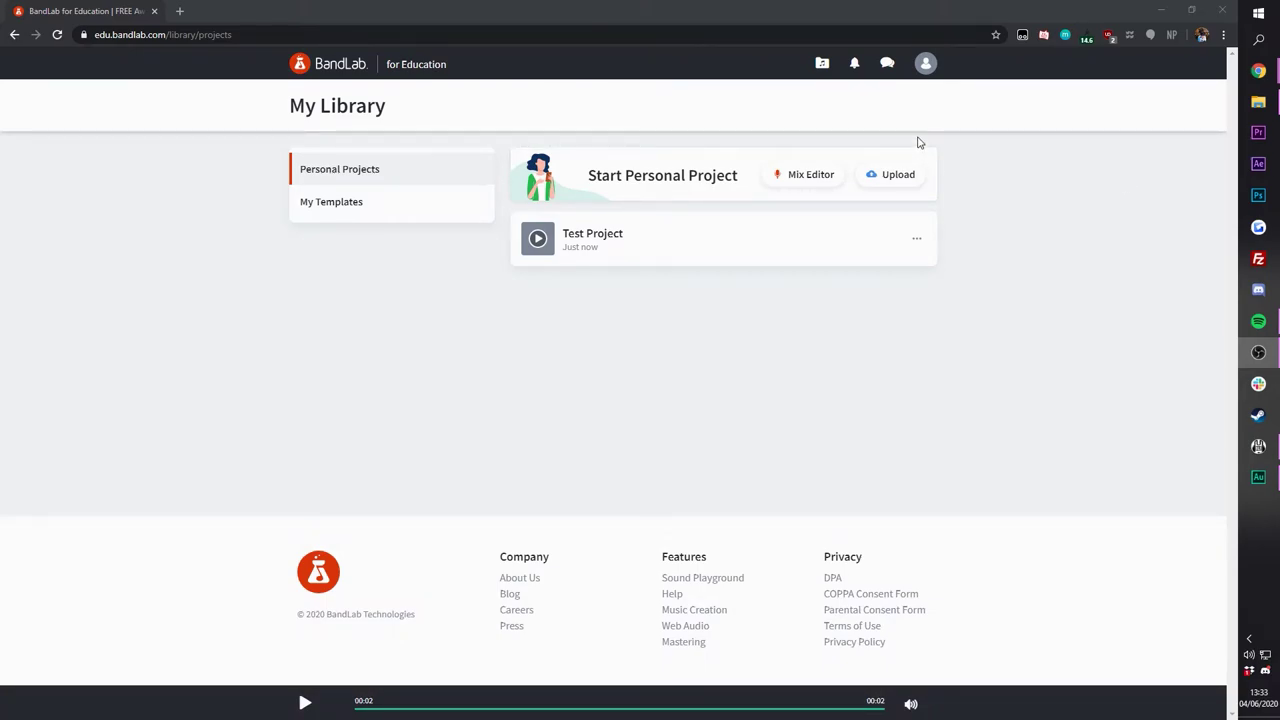
Step: Open Test Project from My Library in the Mix Editor and start adding a track
left_click(916, 238)
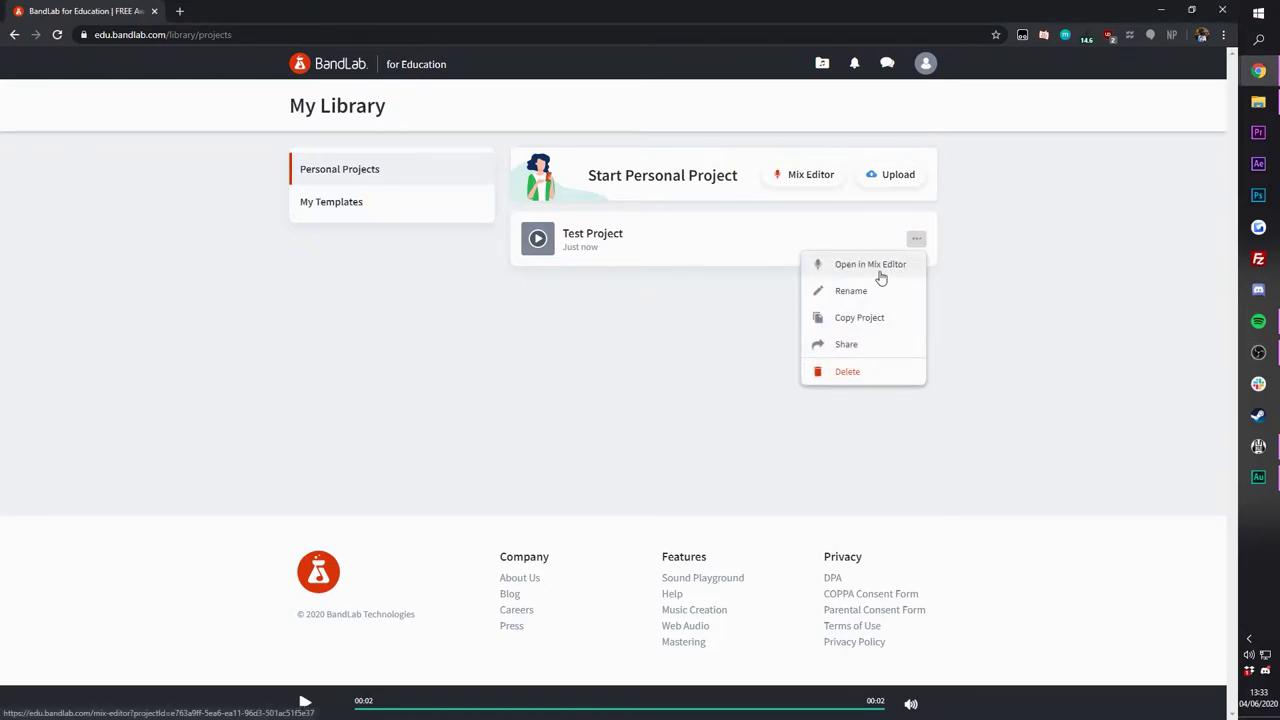
left_click(880, 270)
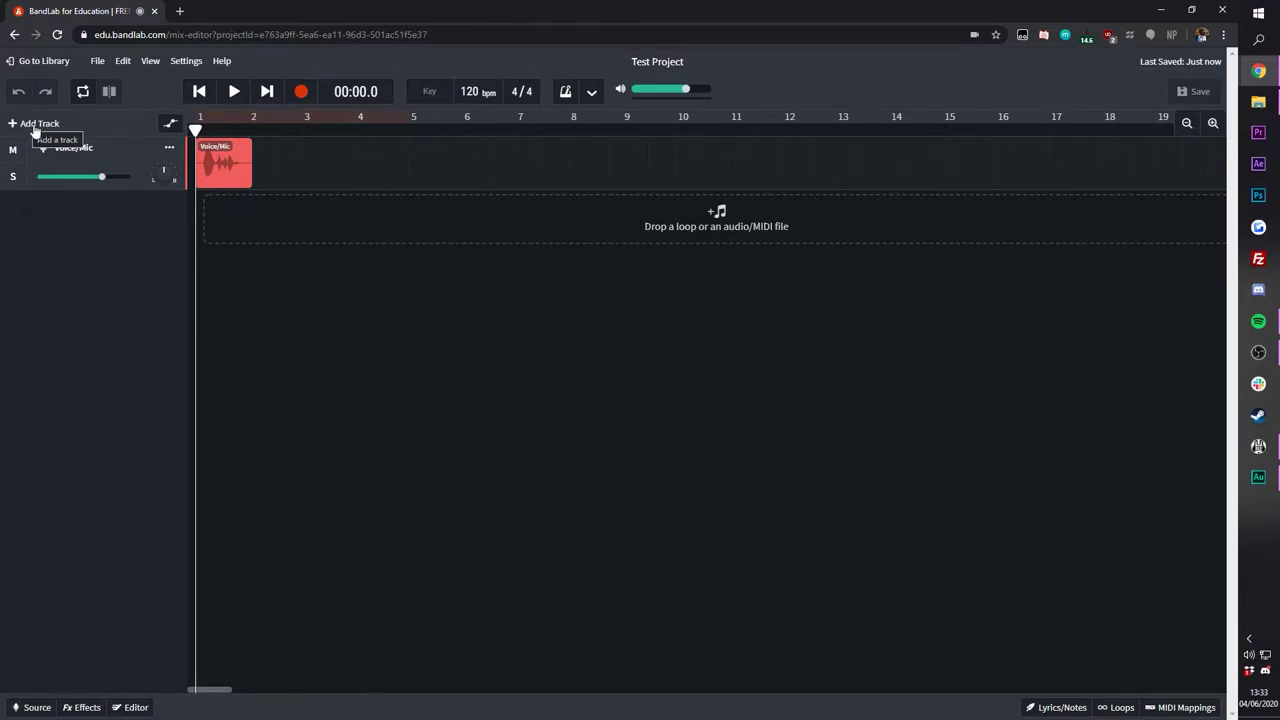
left_click(37, 124)
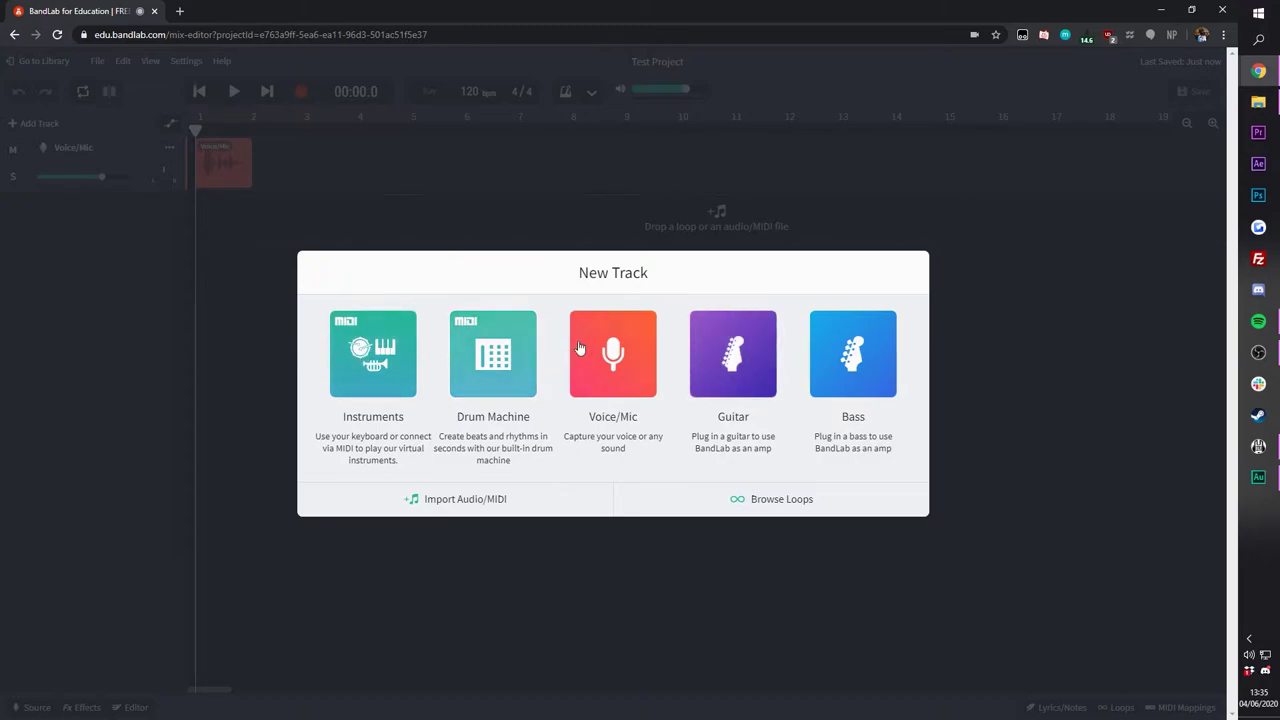
Step: Choose Voice/Mic in the New Track dialog to create the empty Voice/Mic 2 track
left_click(603, 372)
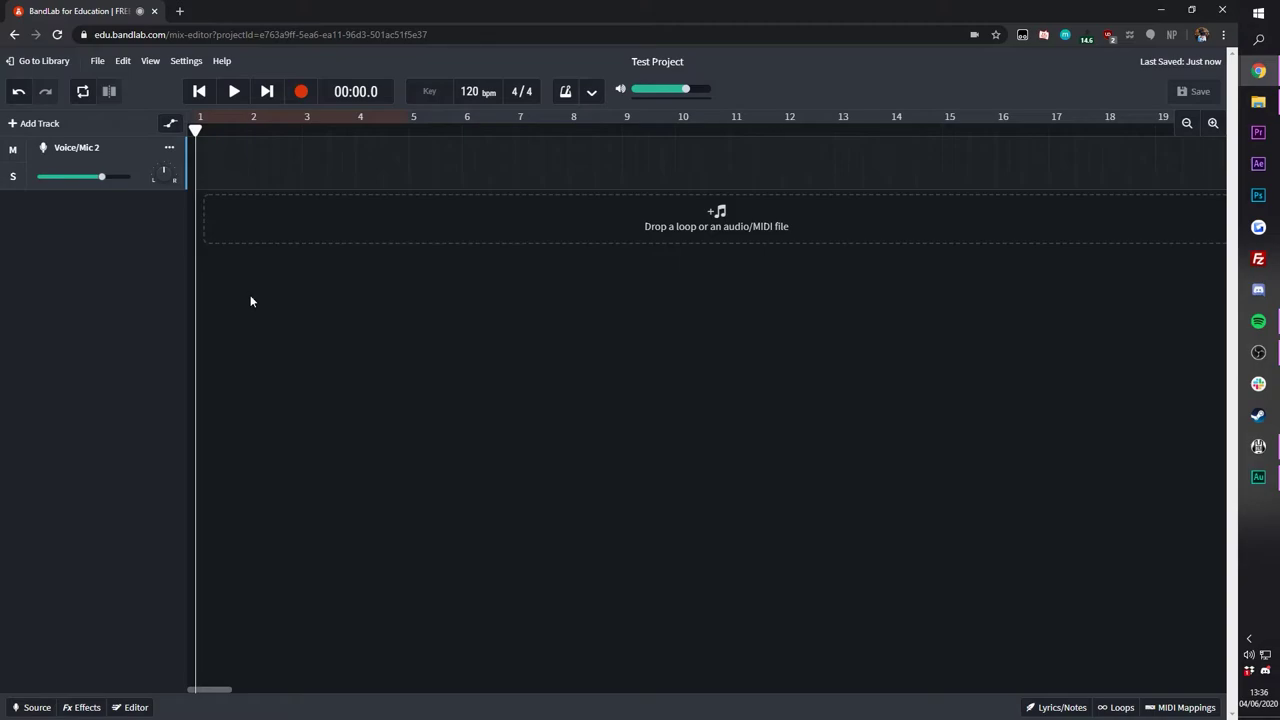
Step: Browse the File and Edit menus
left_click(98, 63)
mouse_move(130, 84)
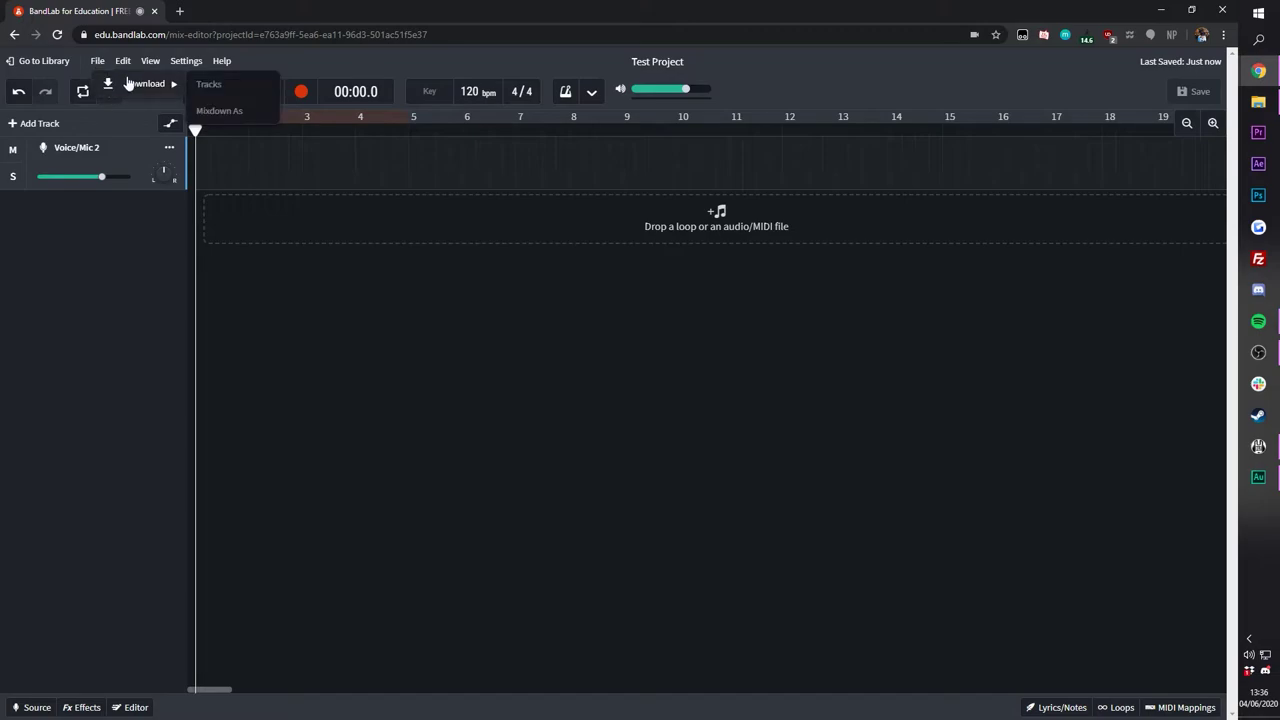
left_click(122, 62)
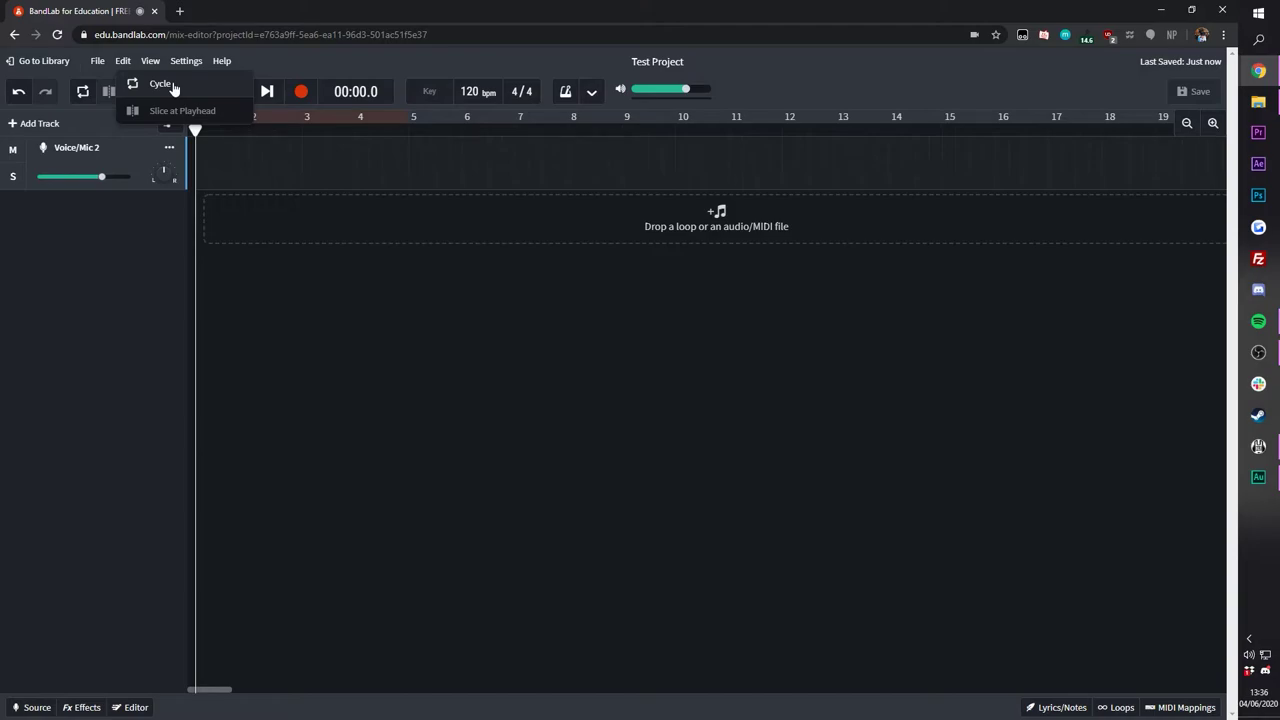
Step: Switch the theme to Cookie and back to Dark, then view the Settings and Help menus
left_click(150, 62)
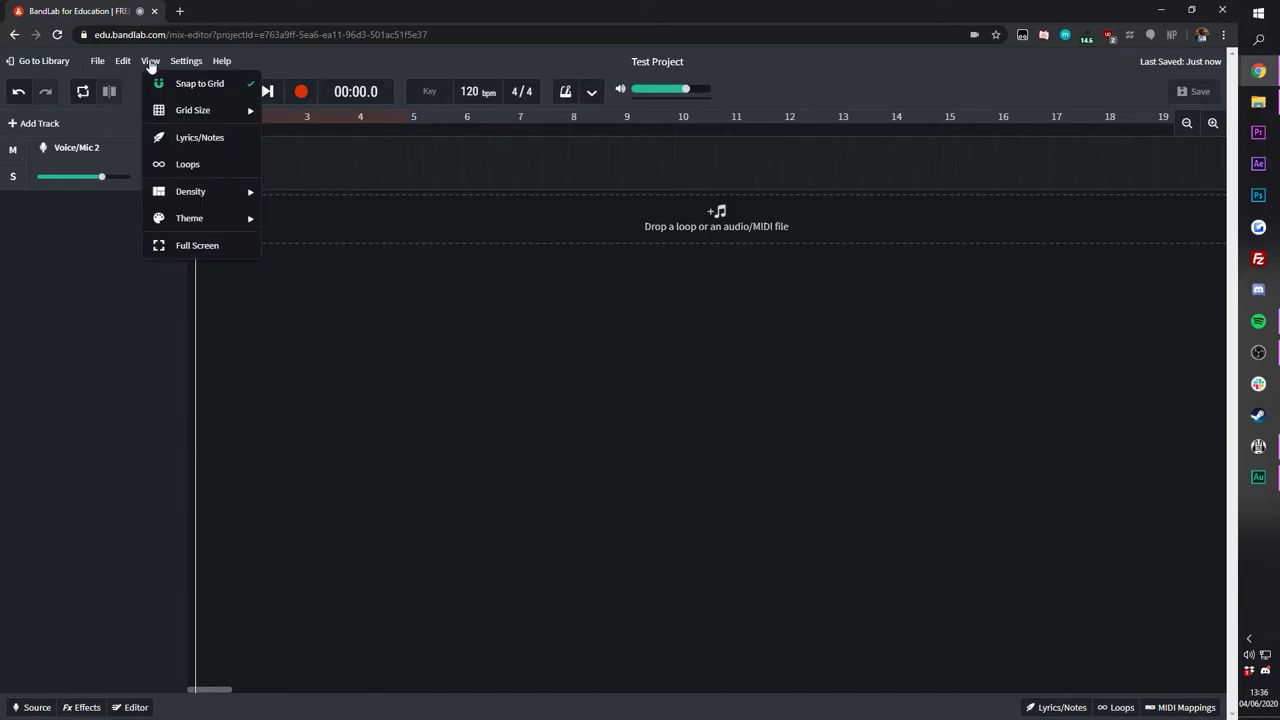
mouse_move(231, 234)
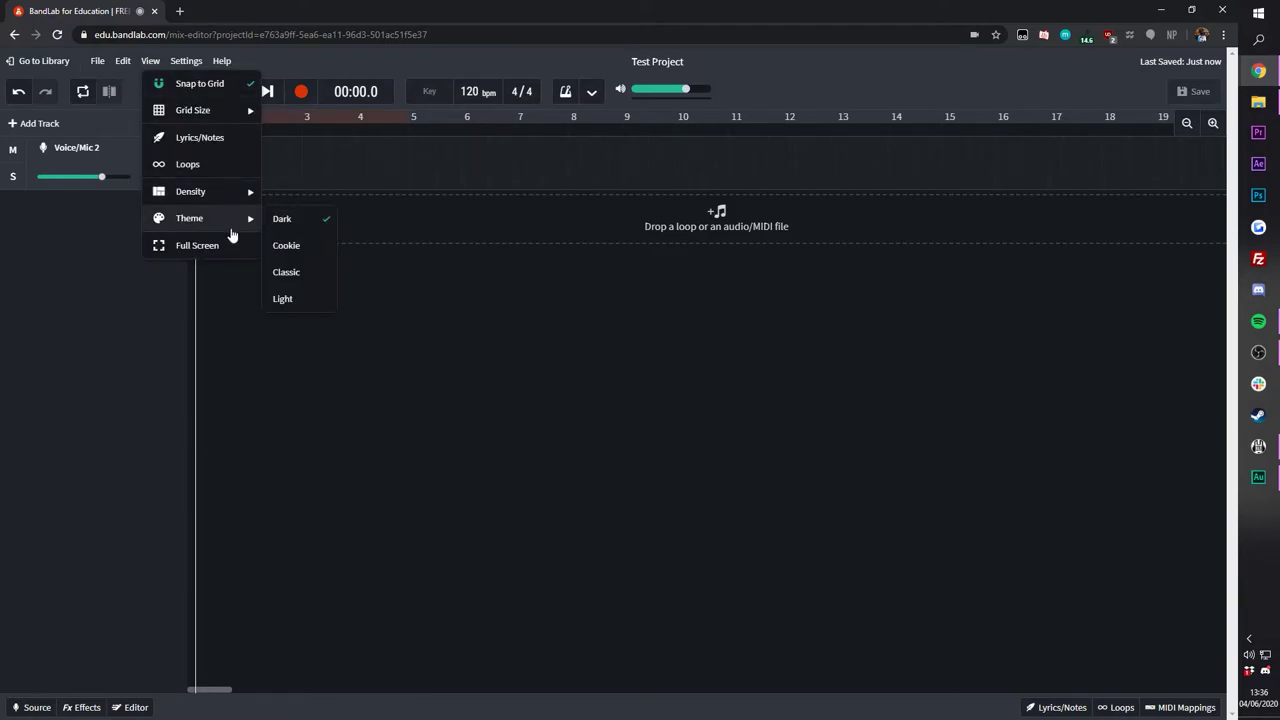
left_click(284, 254)
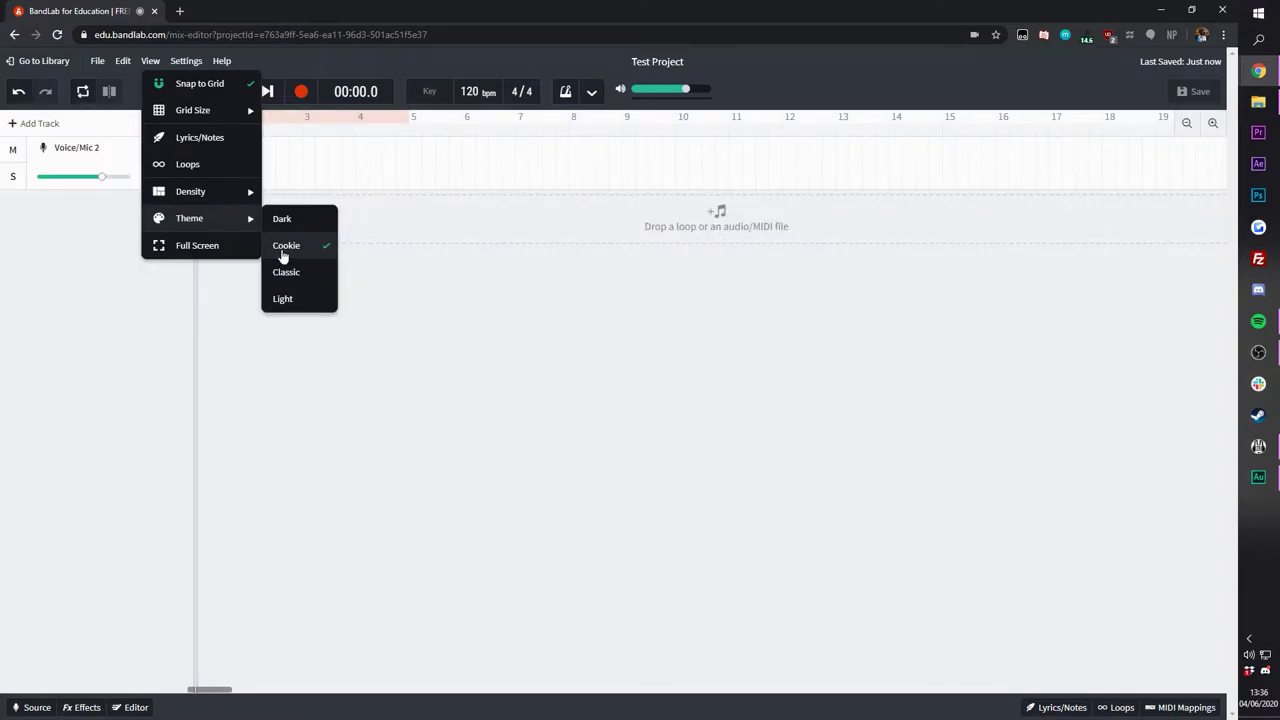
left_click(300, 226)
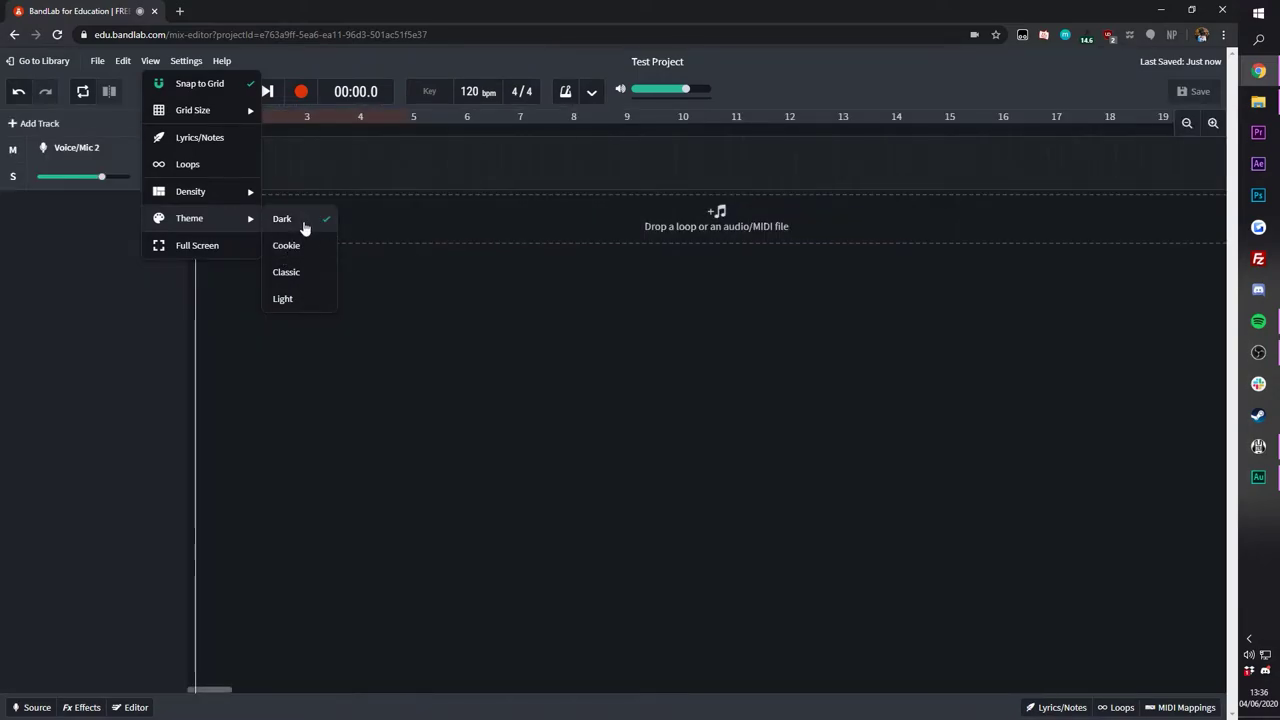
left_click(182, 62)
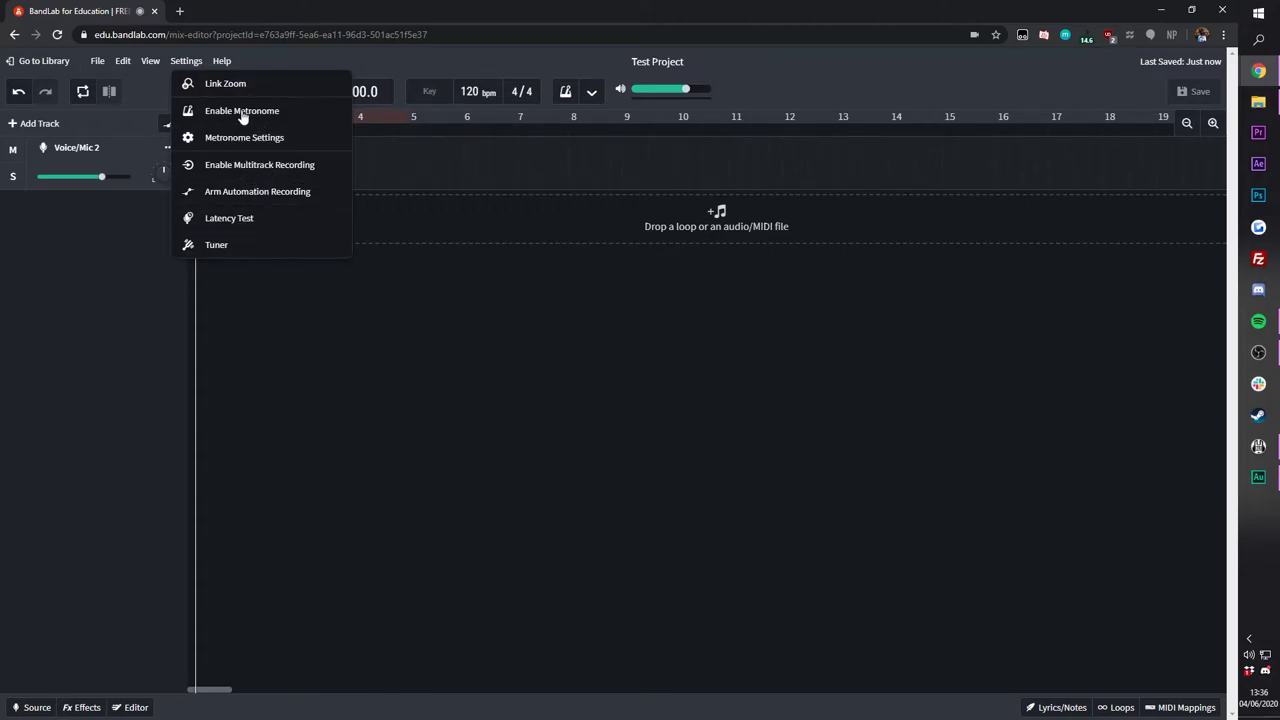
left_click(221, 61)
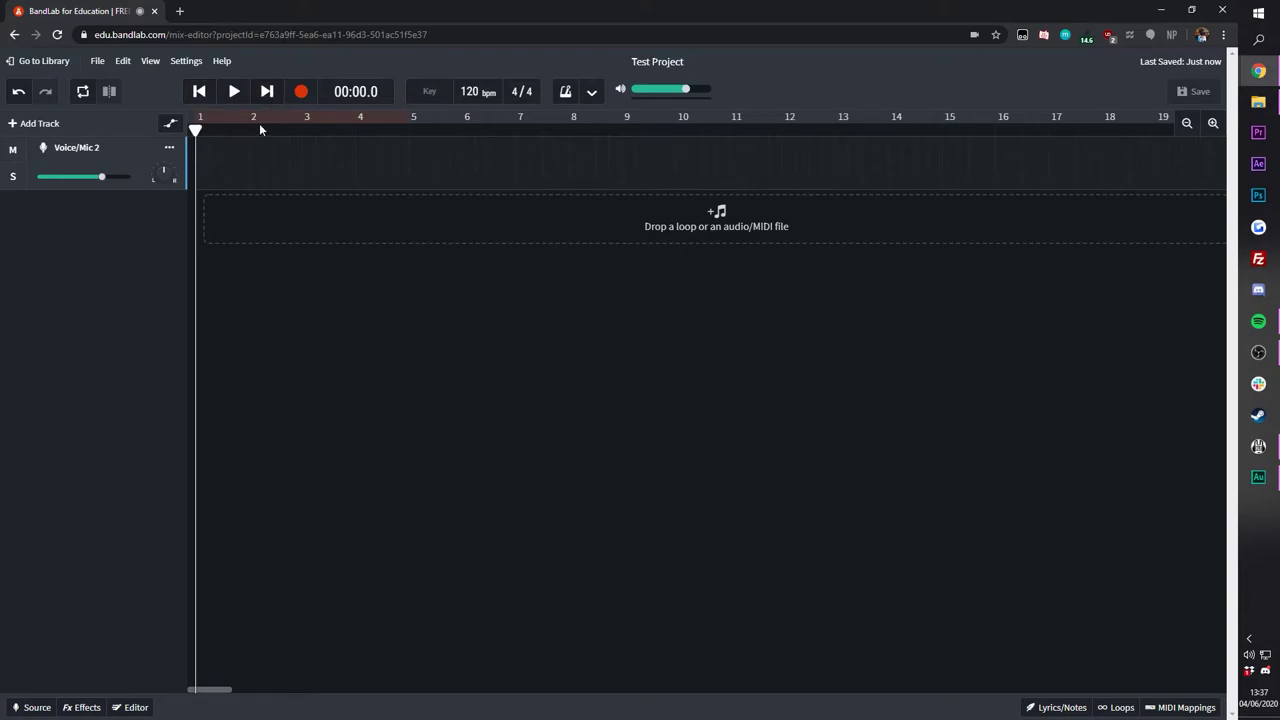
left_click_drag(259, 123, 542, 130)
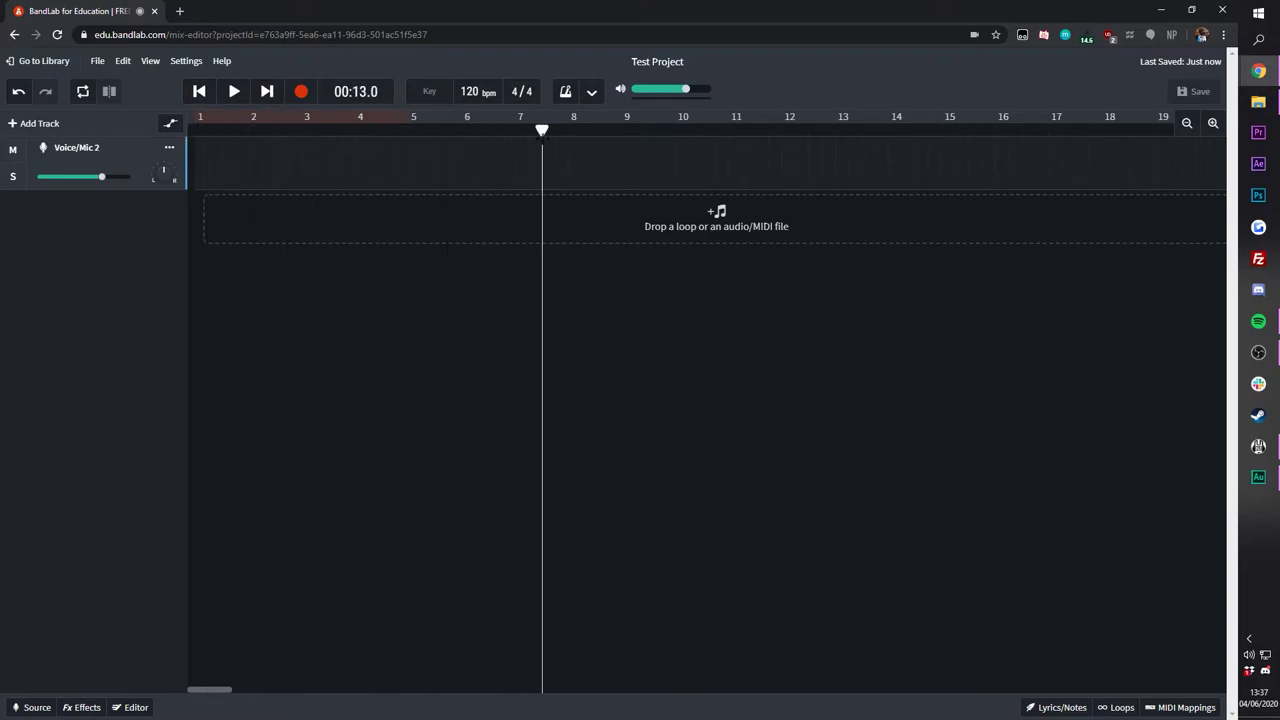
left_click_drag(229, 125, 947, 132)
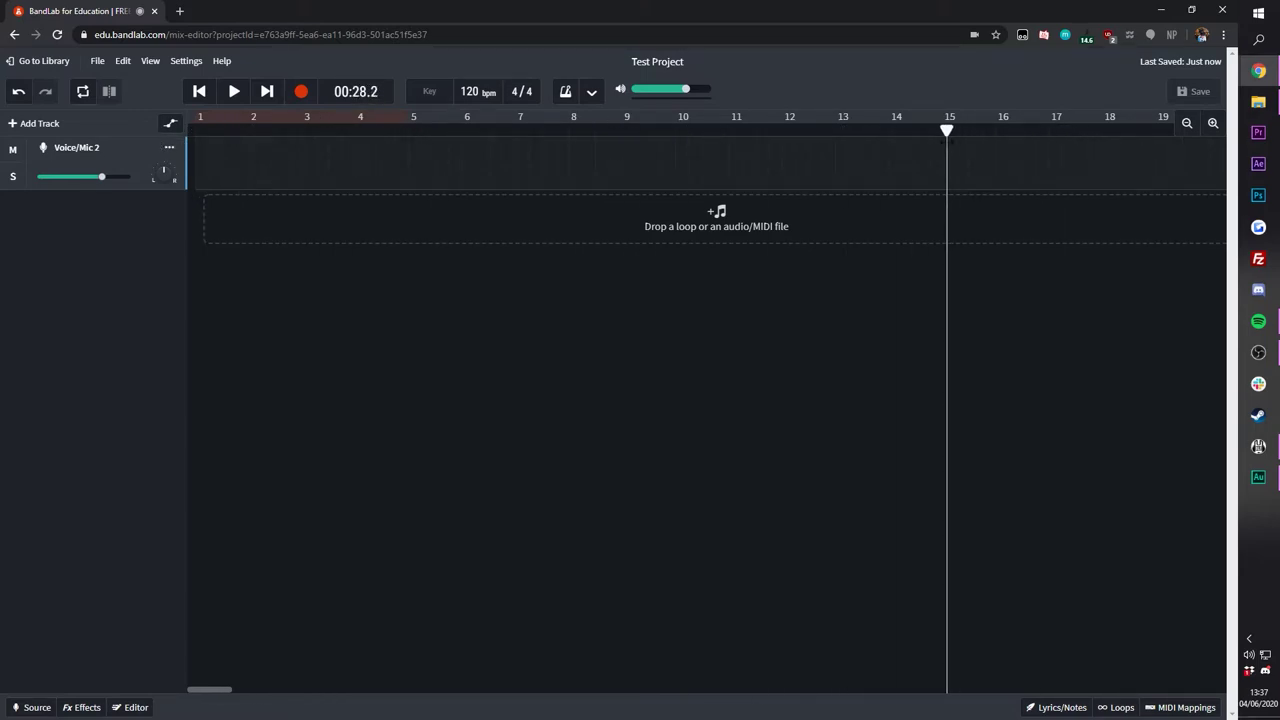
left_click(233, 91)
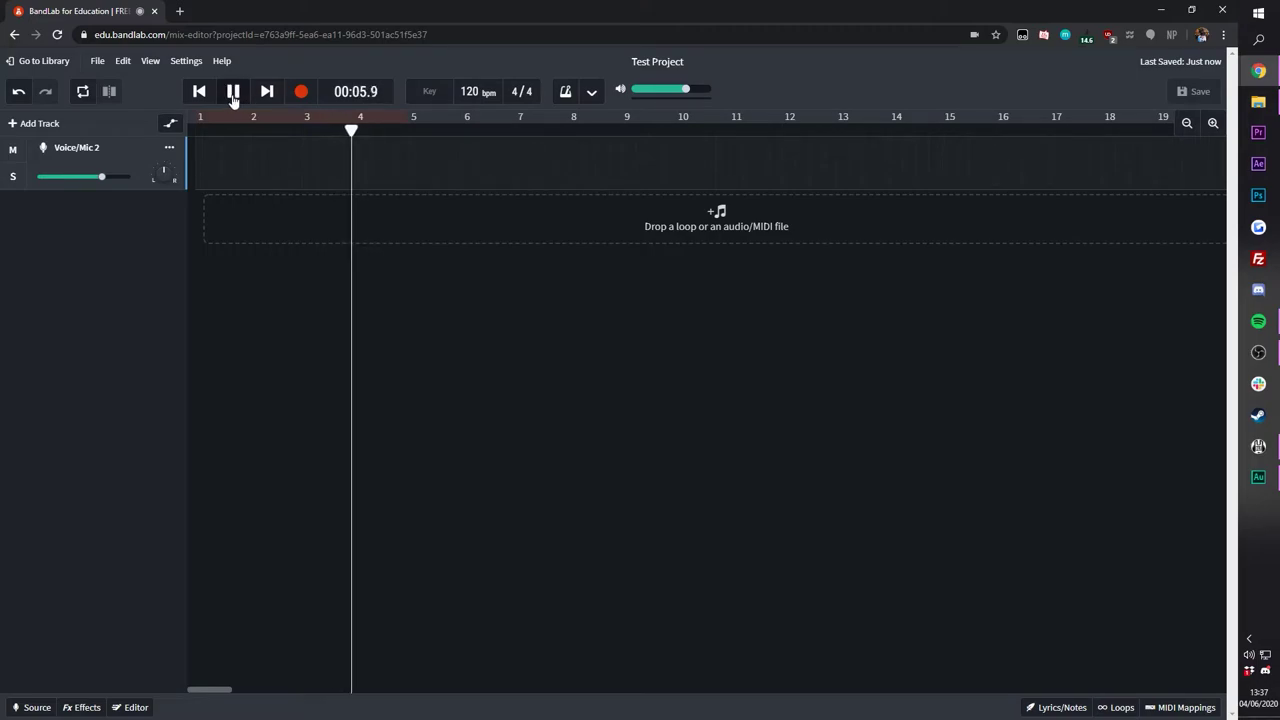
left_click(233, 91)
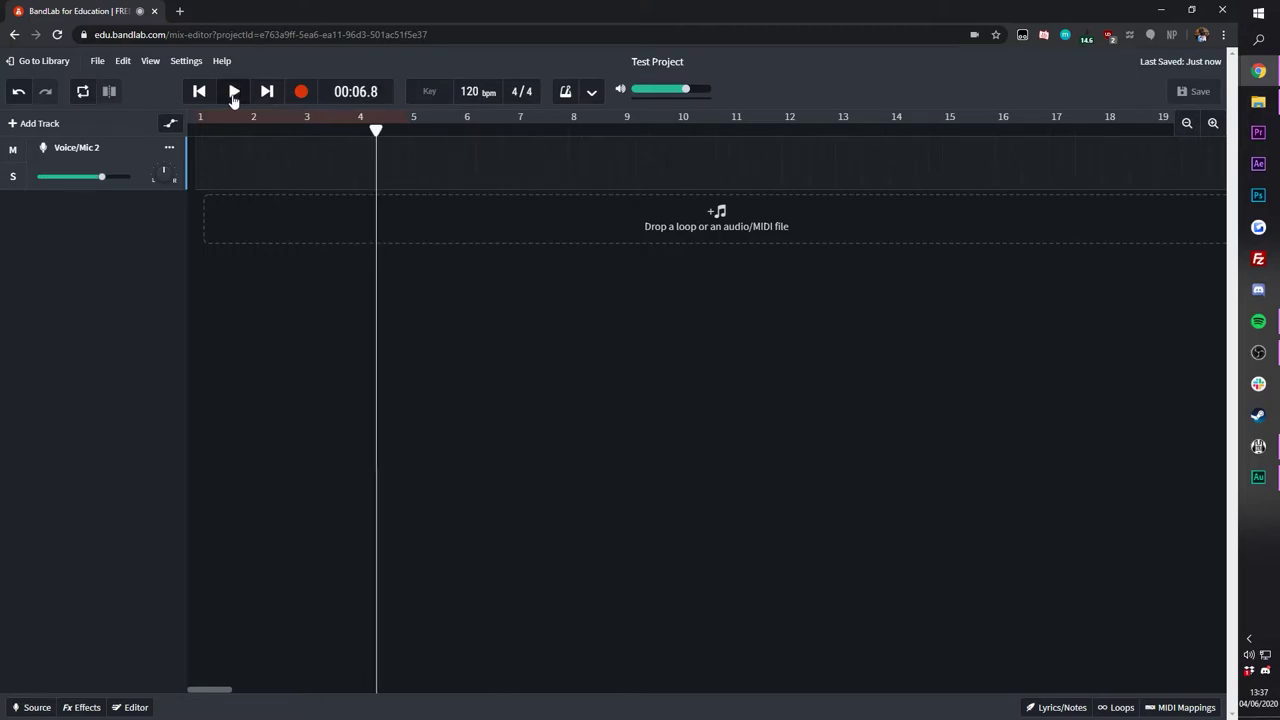
left_click(301, 100)
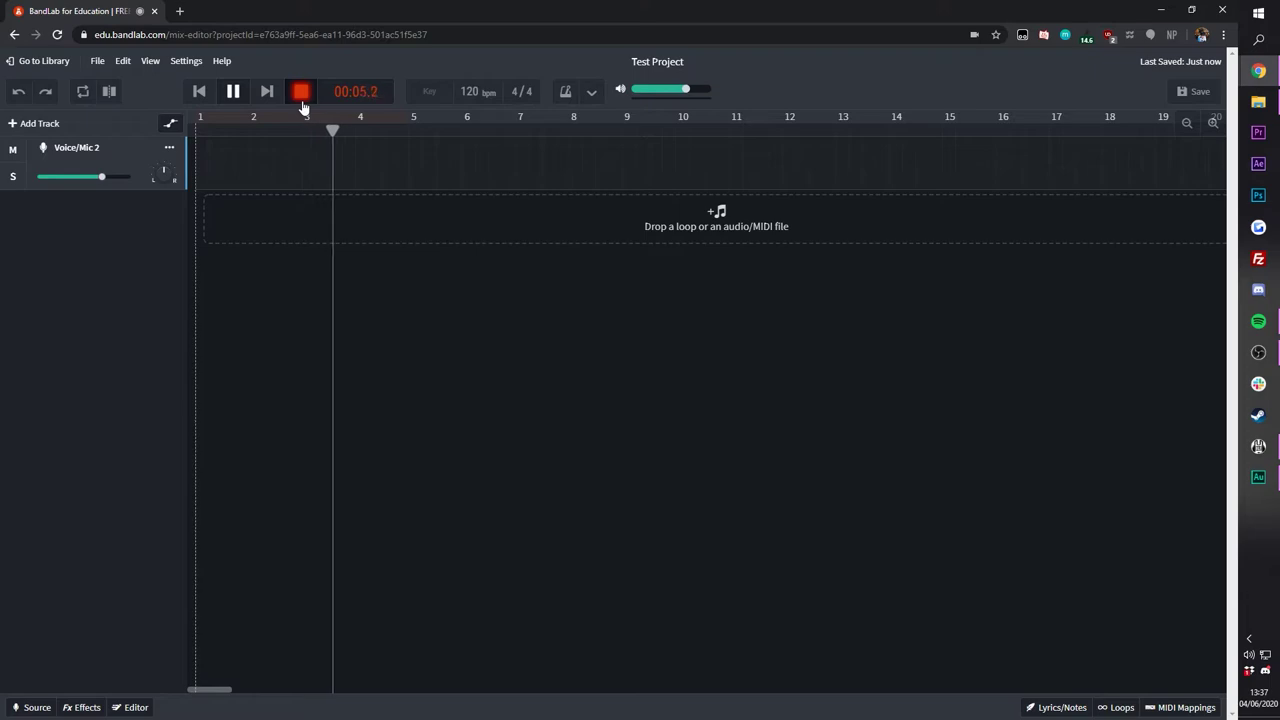
left_click(301, 100)
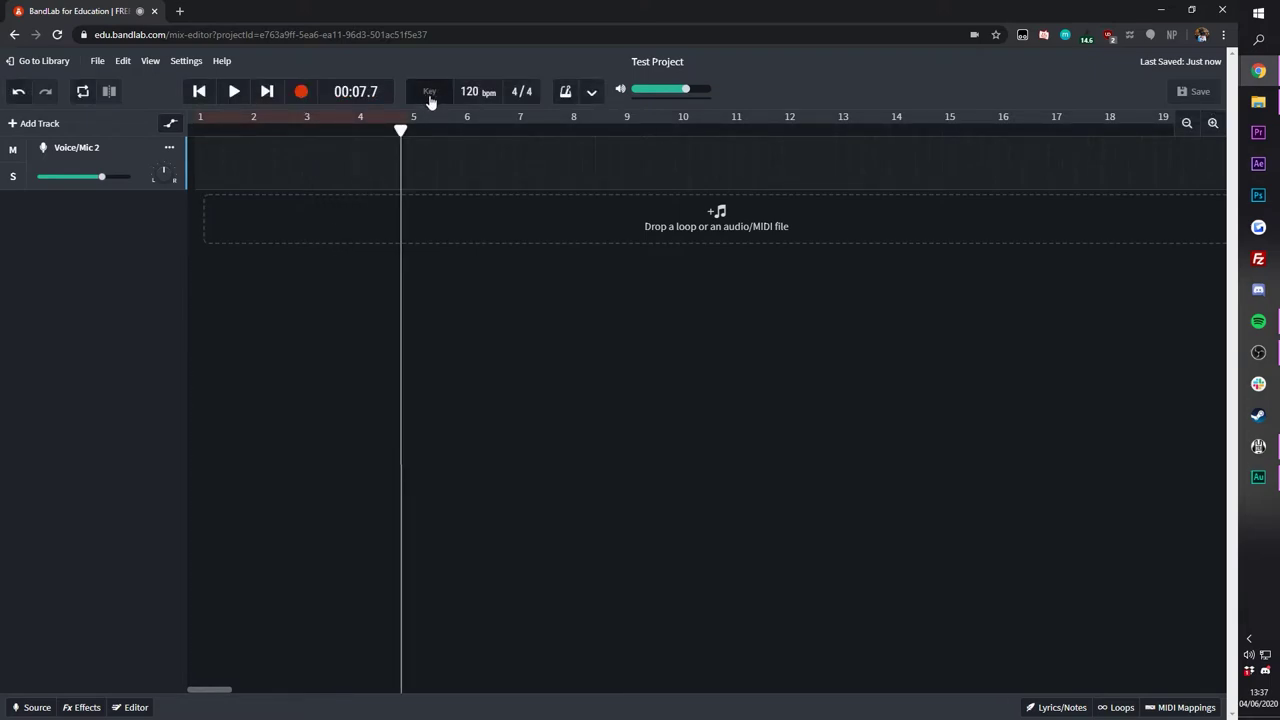
Step: Set the key to B♭ major and try 240 and 40 bpm before settling on 120 bpm
left_click(430, 101)
left_click(433, 140)
left_click(481, 95)
key("Tab")
type("240")
key("Return")
left_click(474, 91)
type("40")
key("Return")
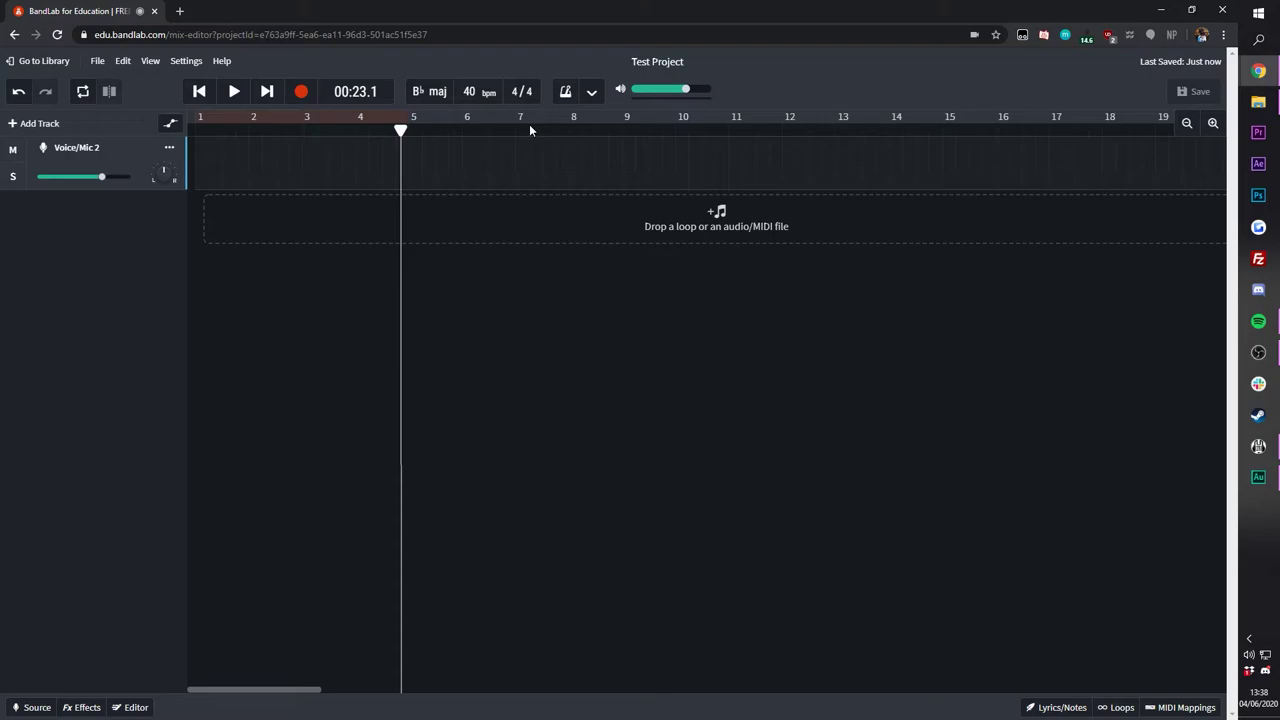
type("120")
key("Return")
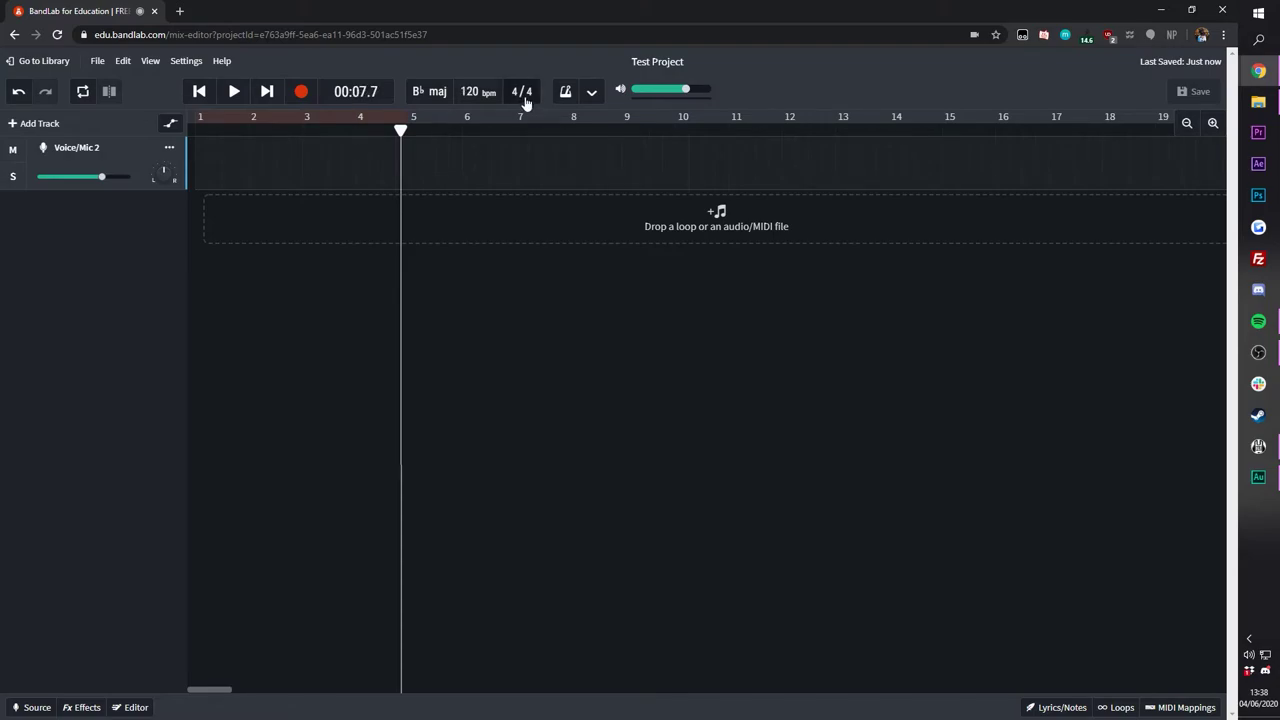
Step: Try 2/2 and 2/8 time signatures, ending at 4/8
left_click(525, 100)
left_click(523, 122)
left_click(523, 100)
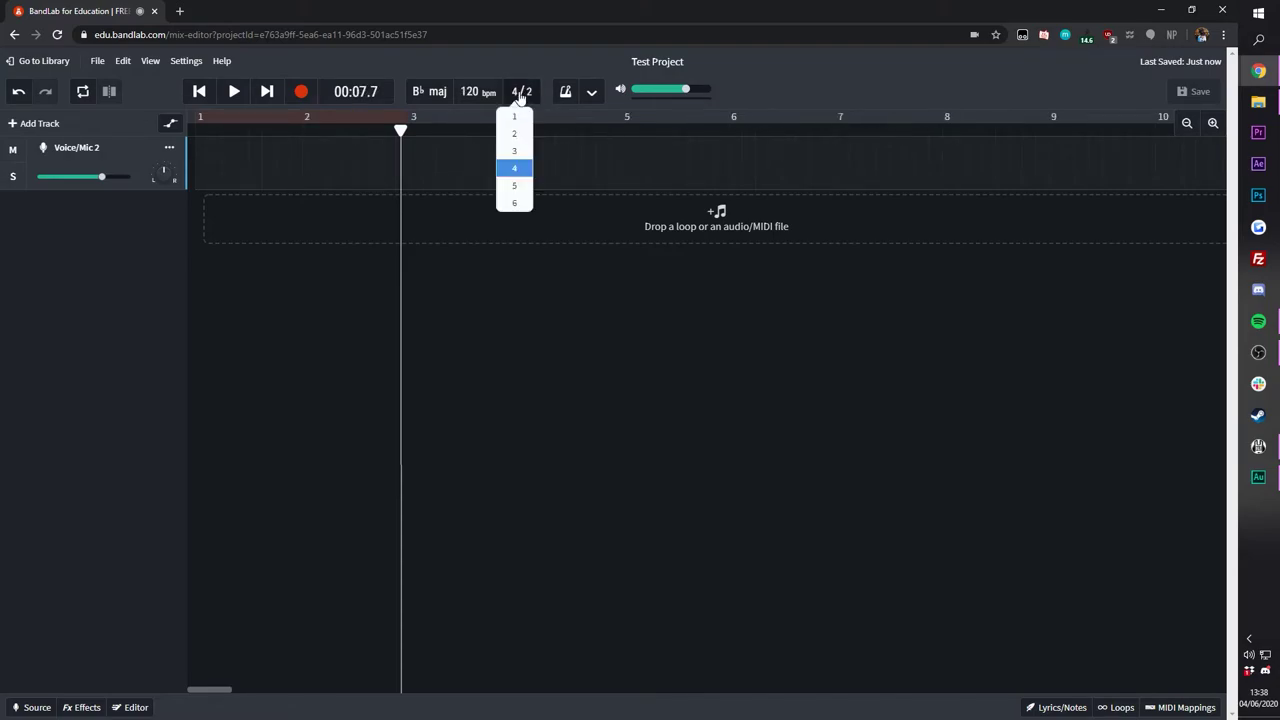
left_click(521, 128)
left_click(527, 92)
left_click(526, 168)
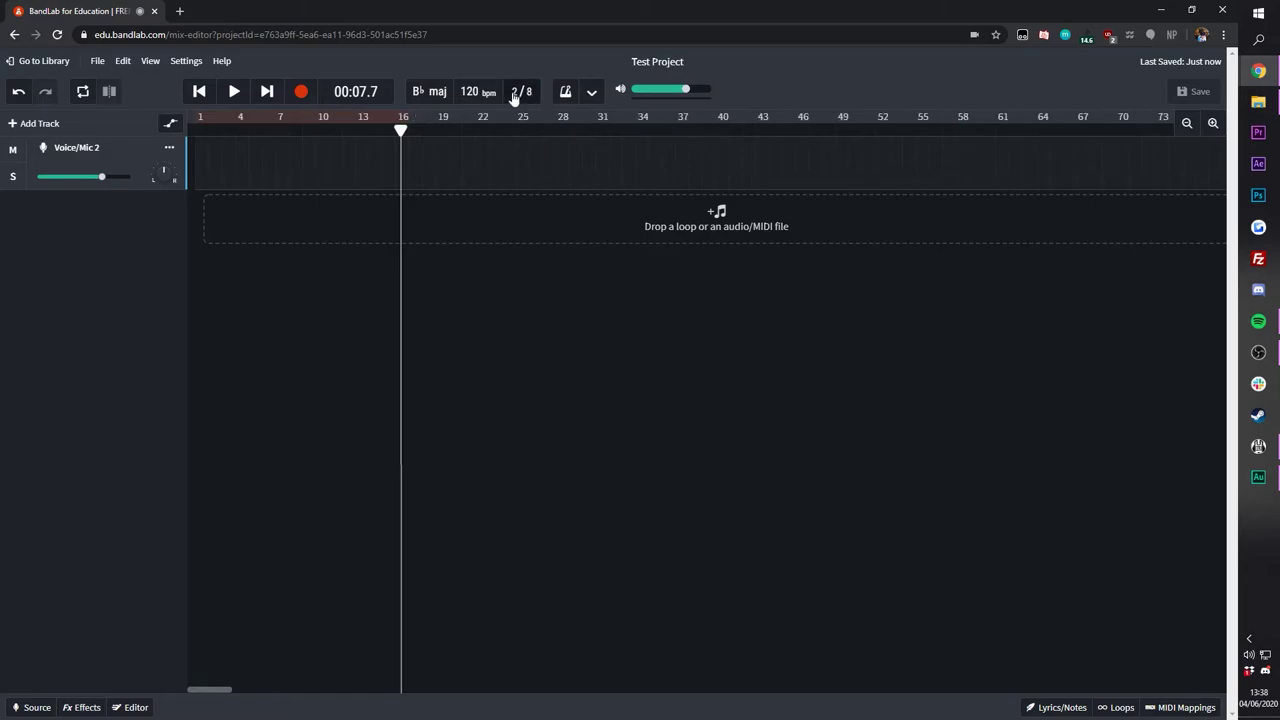
left_click(515, 92)
left_click(518, 167)
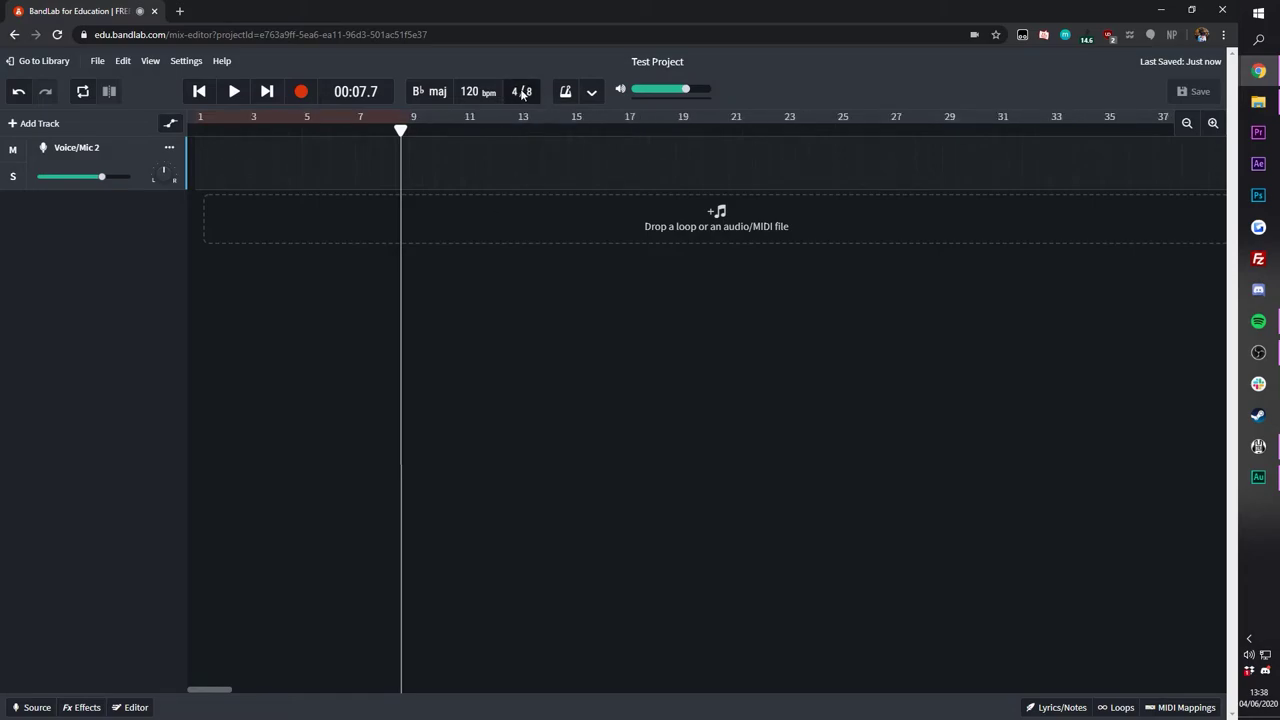
Step: Set the time signature back to 4/4 and test playback with the metronome on and off
left_click(522, 95)
left_click(527, 145)
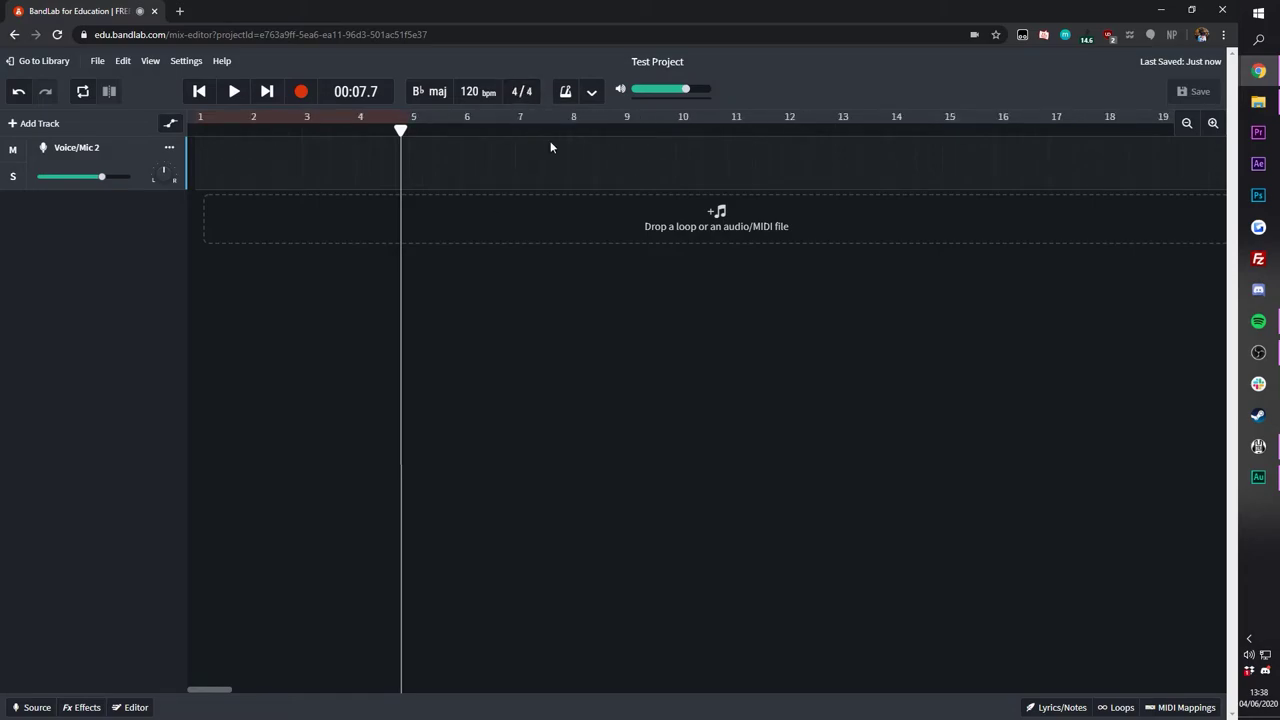
left_click(566, 93)
key("space")
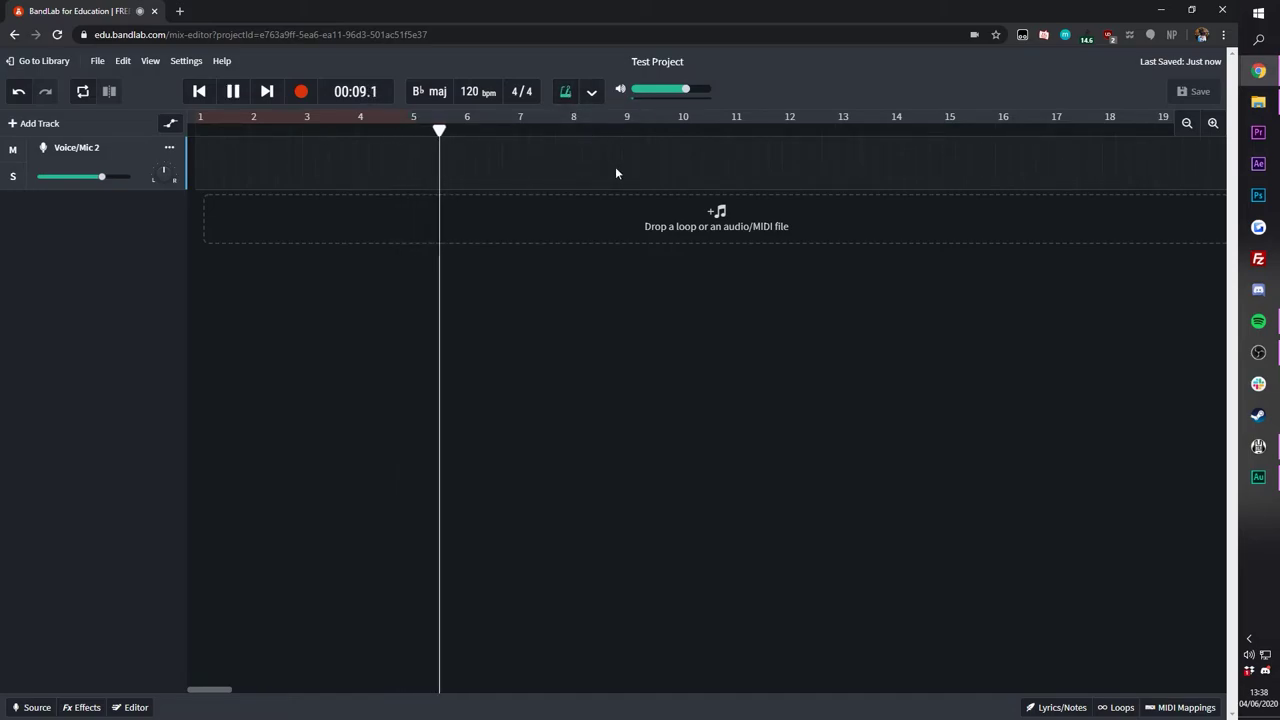
key("space")
left_click(566, 93)
key("space")
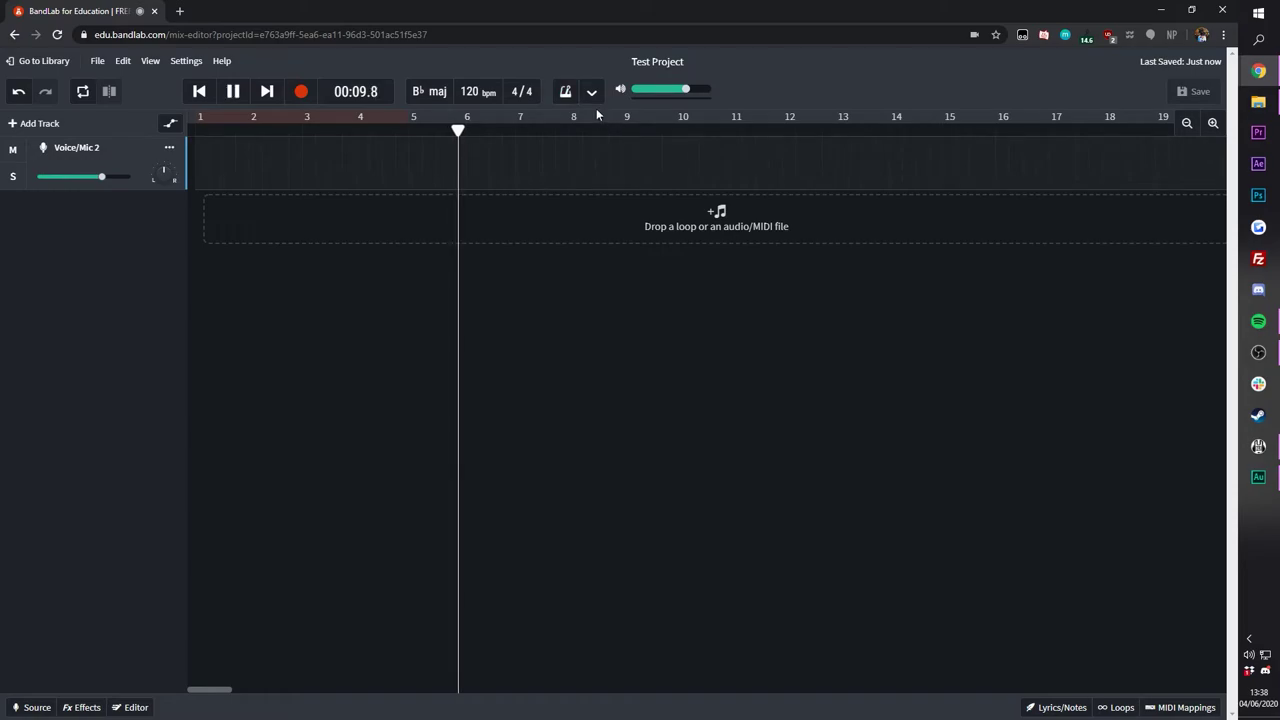
Step: Set the metronome sound to Cat, turn it on, play and stop, and return to the start
left_click(592, 92)
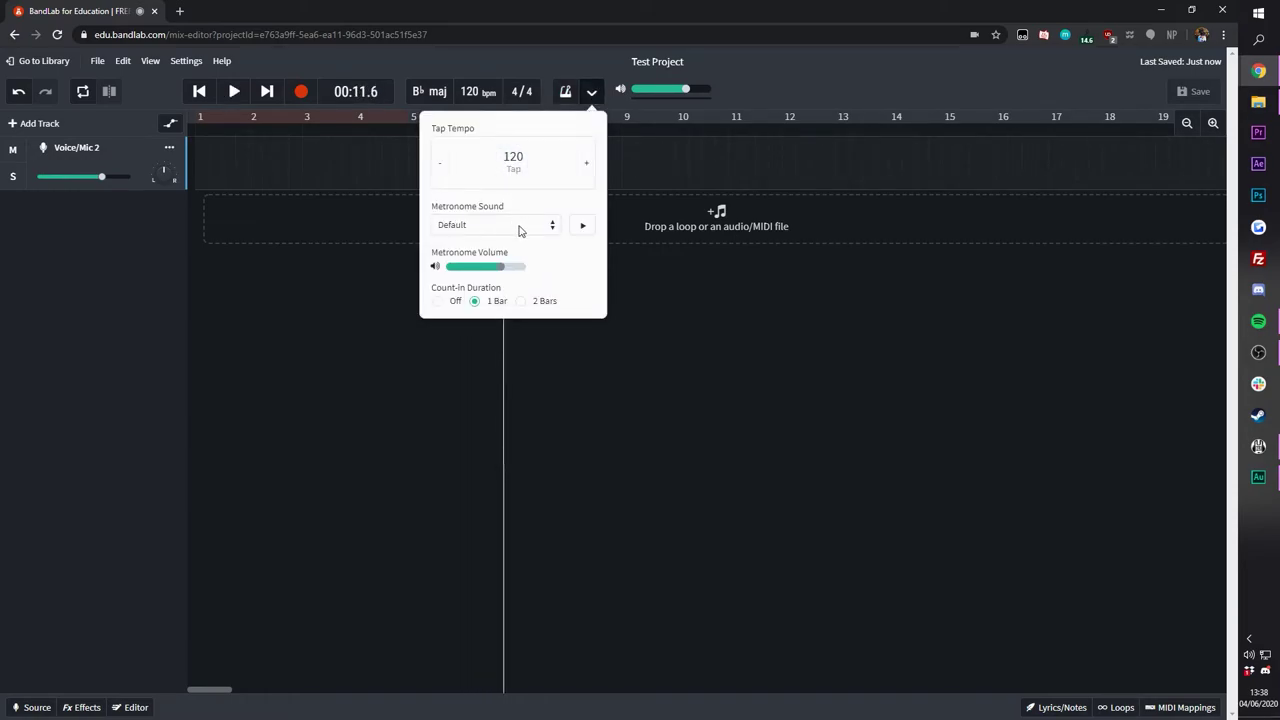
left_click(554, 230)
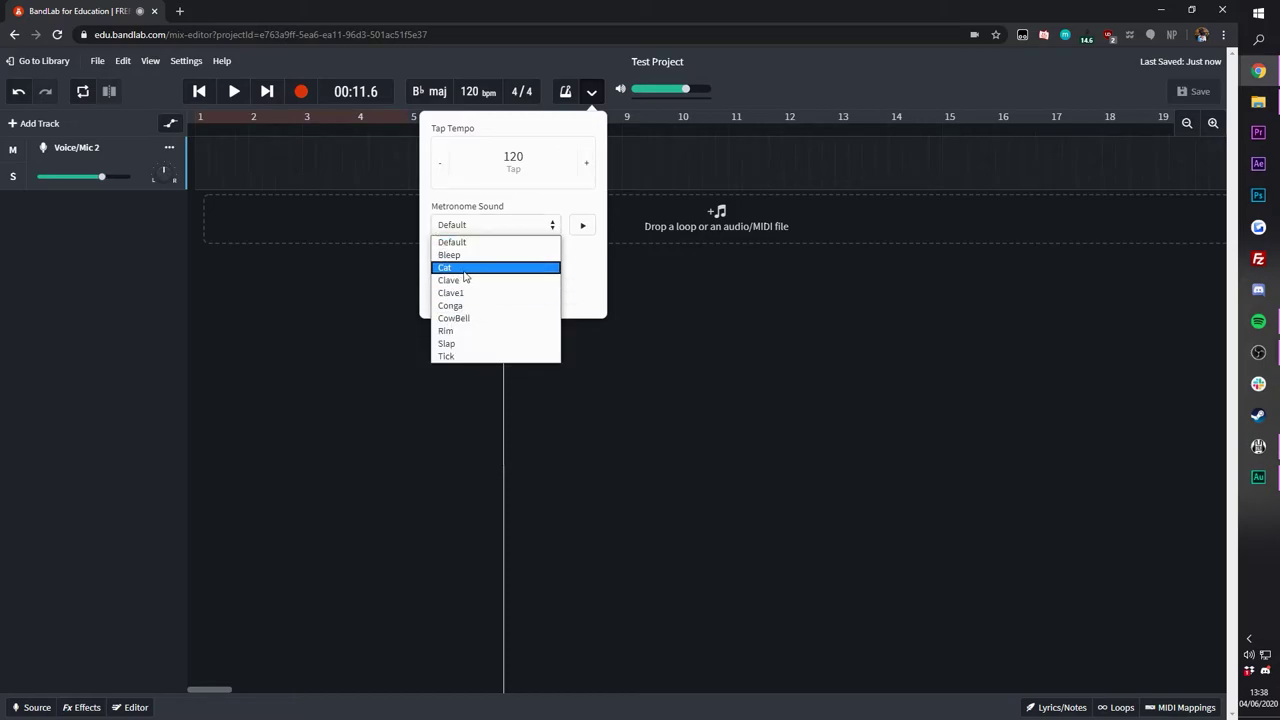
left_click(478, 268)
left_click(566, 94)
key("space")
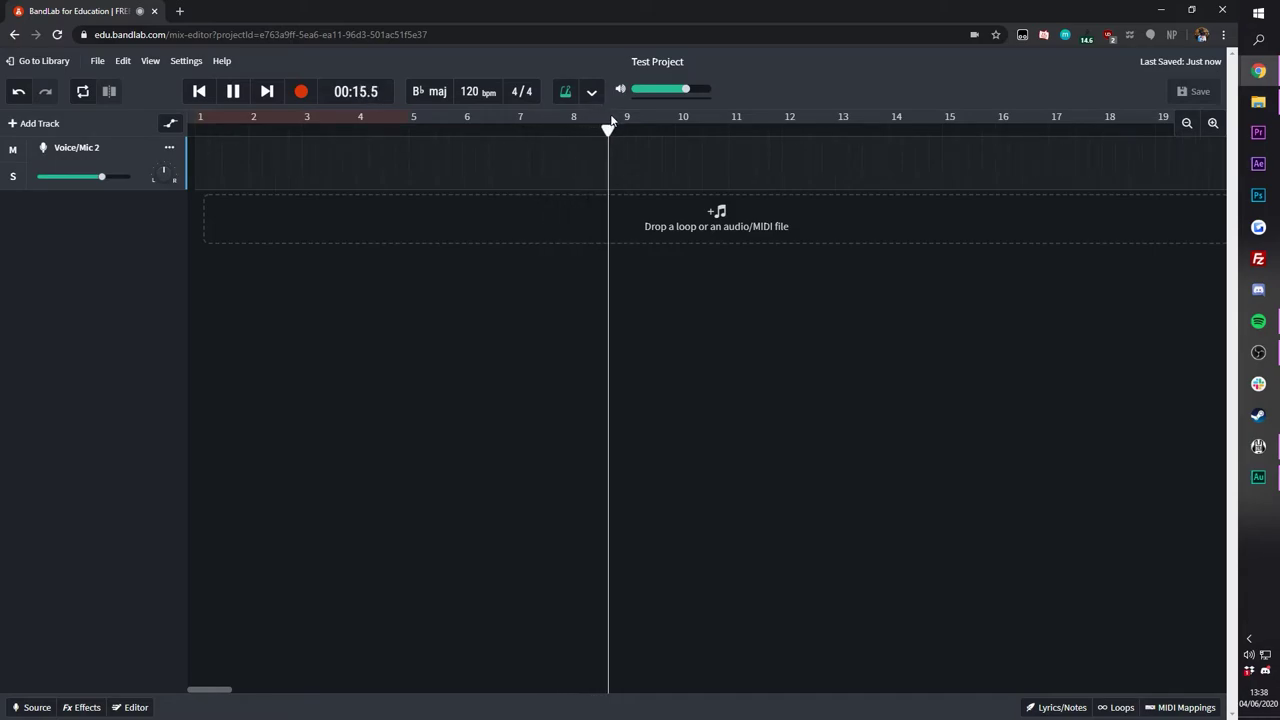
key("space")
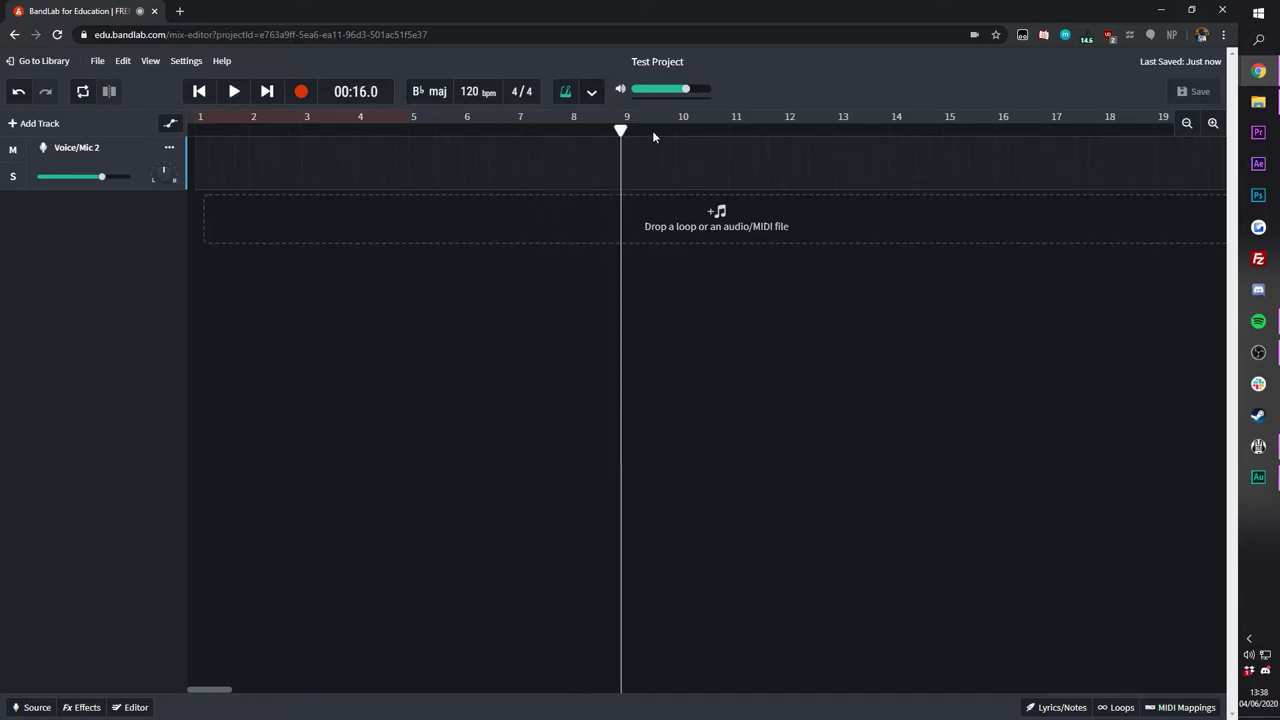
key("Home")
Step: Zoom the page to 200%, leave Voice/Mic 2 at 0 dB and centre pan, and open its options
mouse_move(686, 90)
left_mouse_down()
mouse_move(671, 91)
mouse_move(688, 91)
left_mouse_up()
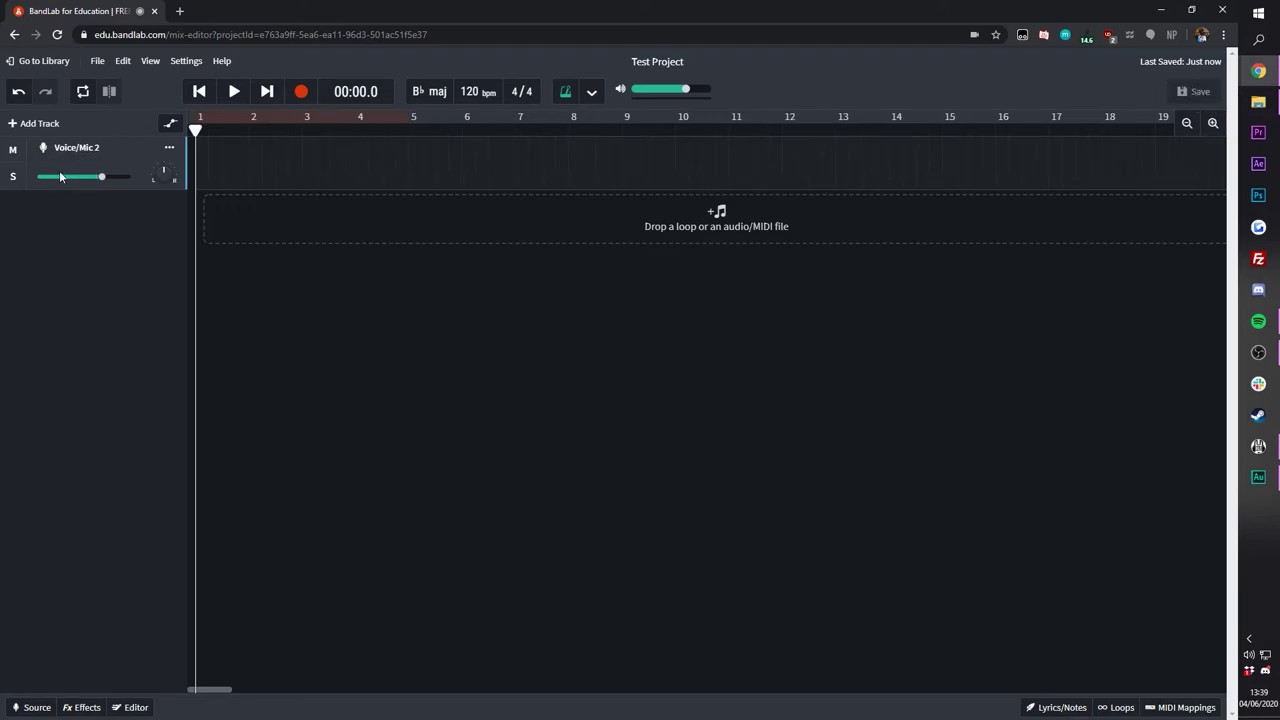
key("ctrl+plus")
key("ctrl+plus")
key("ctrl+plus")
key("ctrl+plus")
key("ctrl+plus")
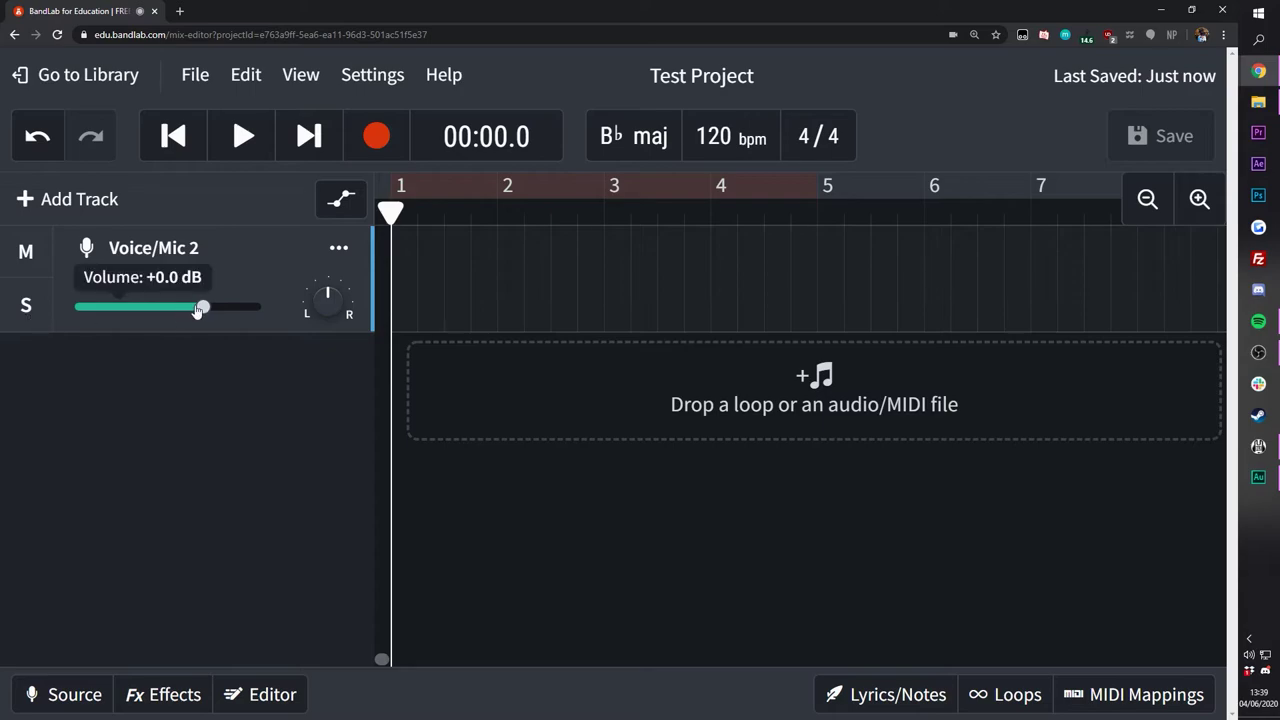
mouse_move(202, 308)
left_mouse_down()
mouse_move(111, 312)
mouse_move(193, 316)
left_mouse_up()
mouse_move(212, 312)
left_mouse_down()
mouse_move(190, 314)
mouse_move(206, 311)
left_mouse_up()
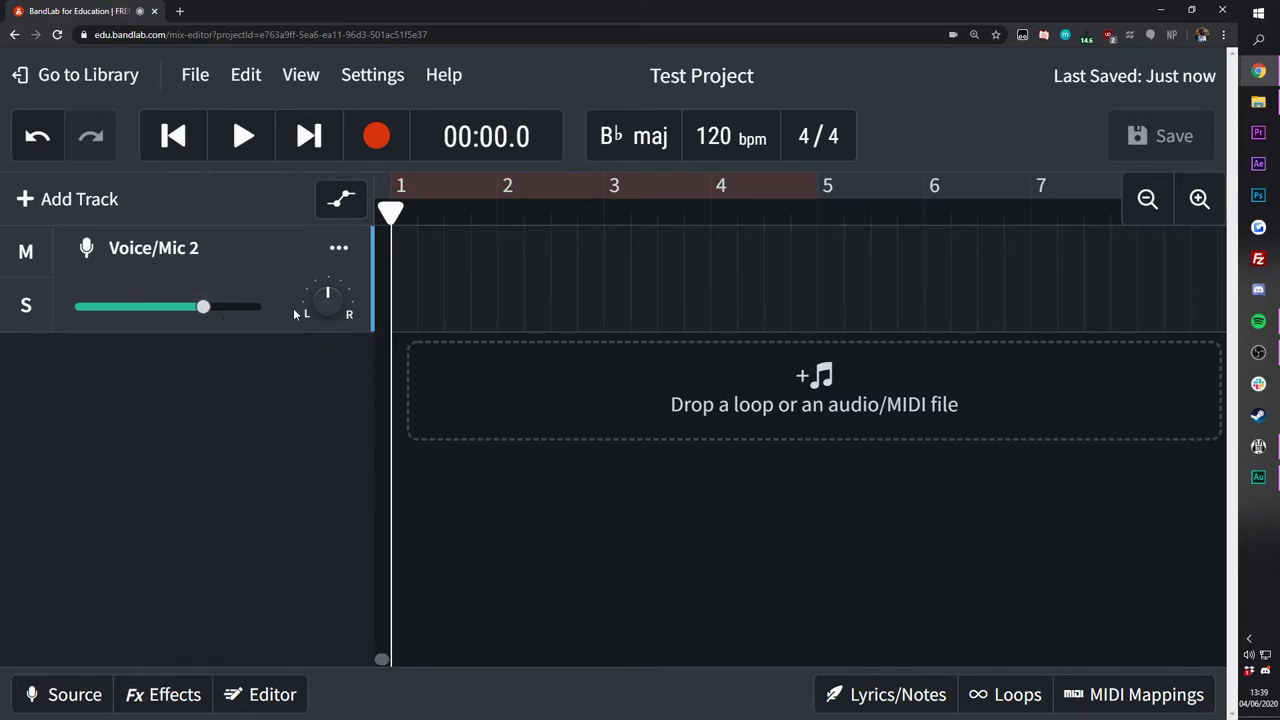
mouse_move(325, 300)
left_mouse_down()
mouse_move(318, 268)
mouse_move(331, 505)
mouse_move(314, 190)
mouse_move(327, 276)
left_mouse_up()
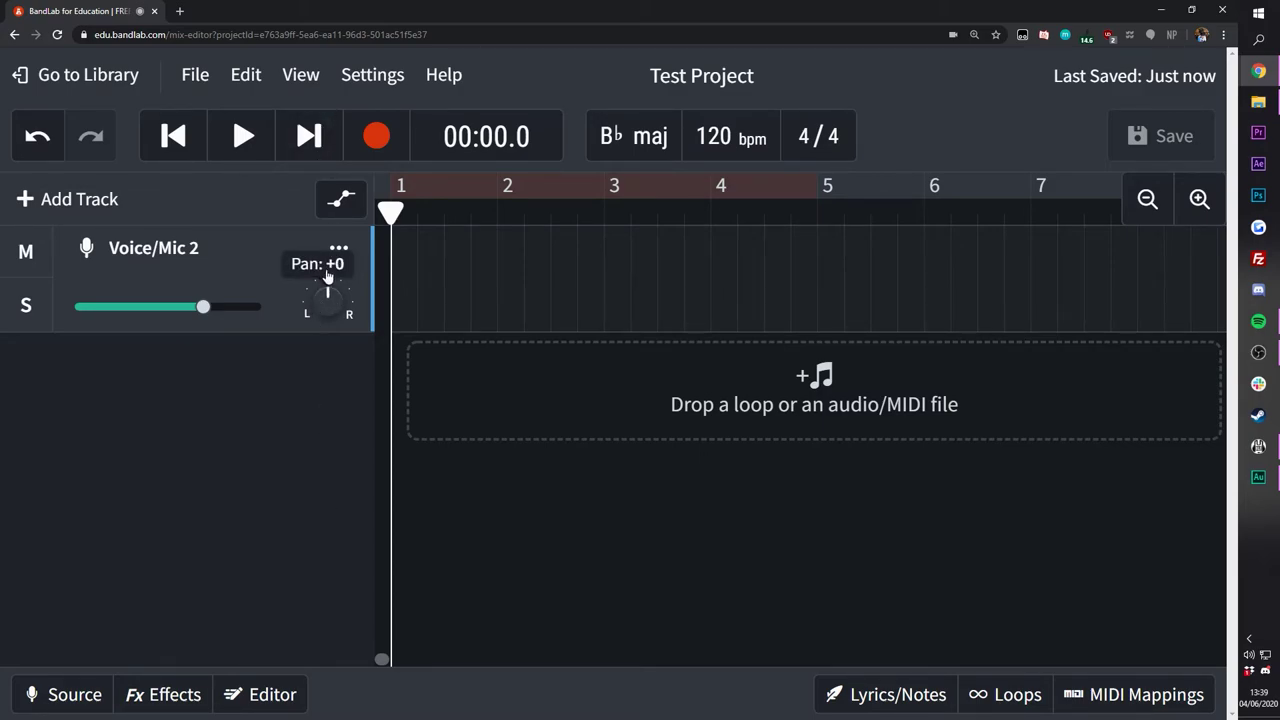
left_click(339, 252)
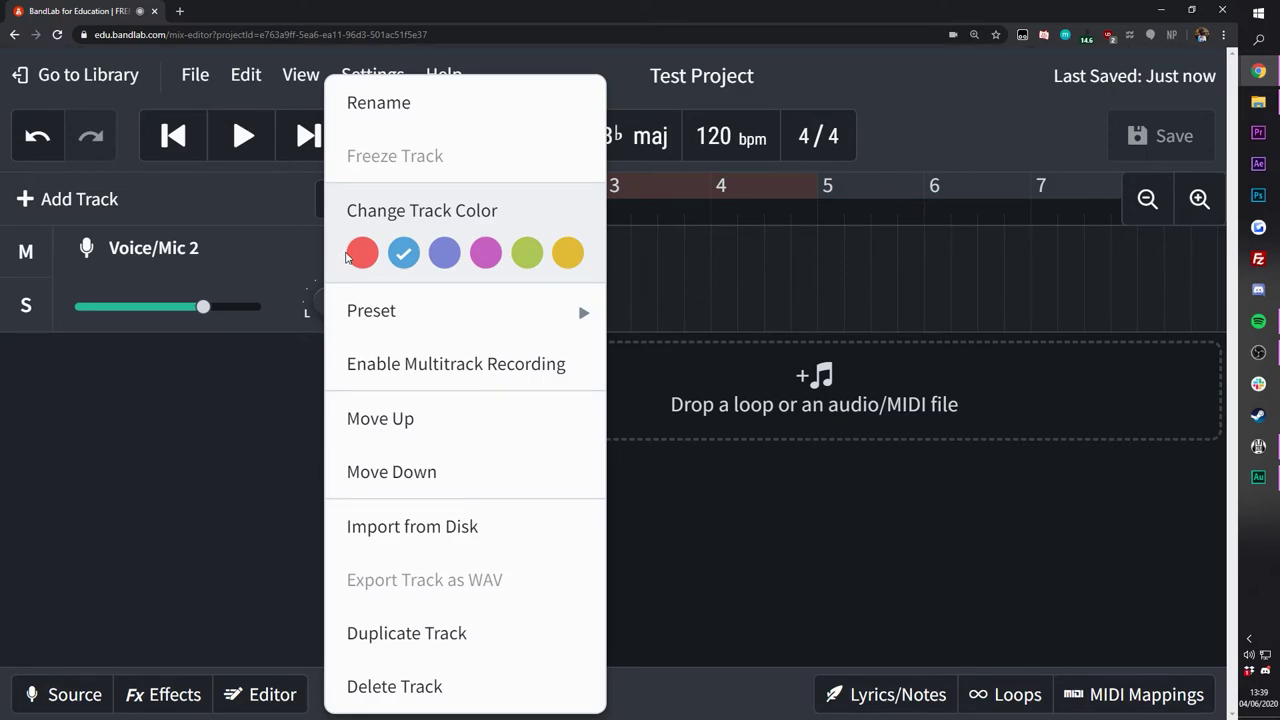
Step: Rename the voice track to Hello
left_click(410, 106)
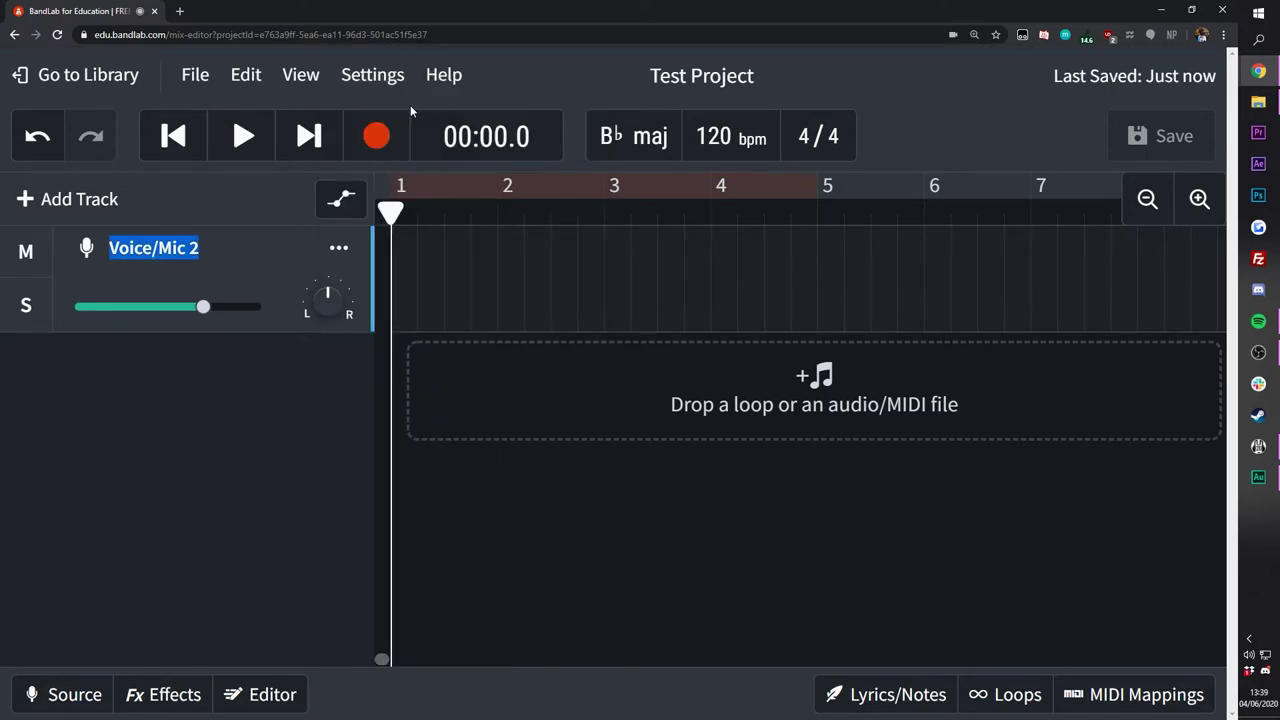
type("Hello")
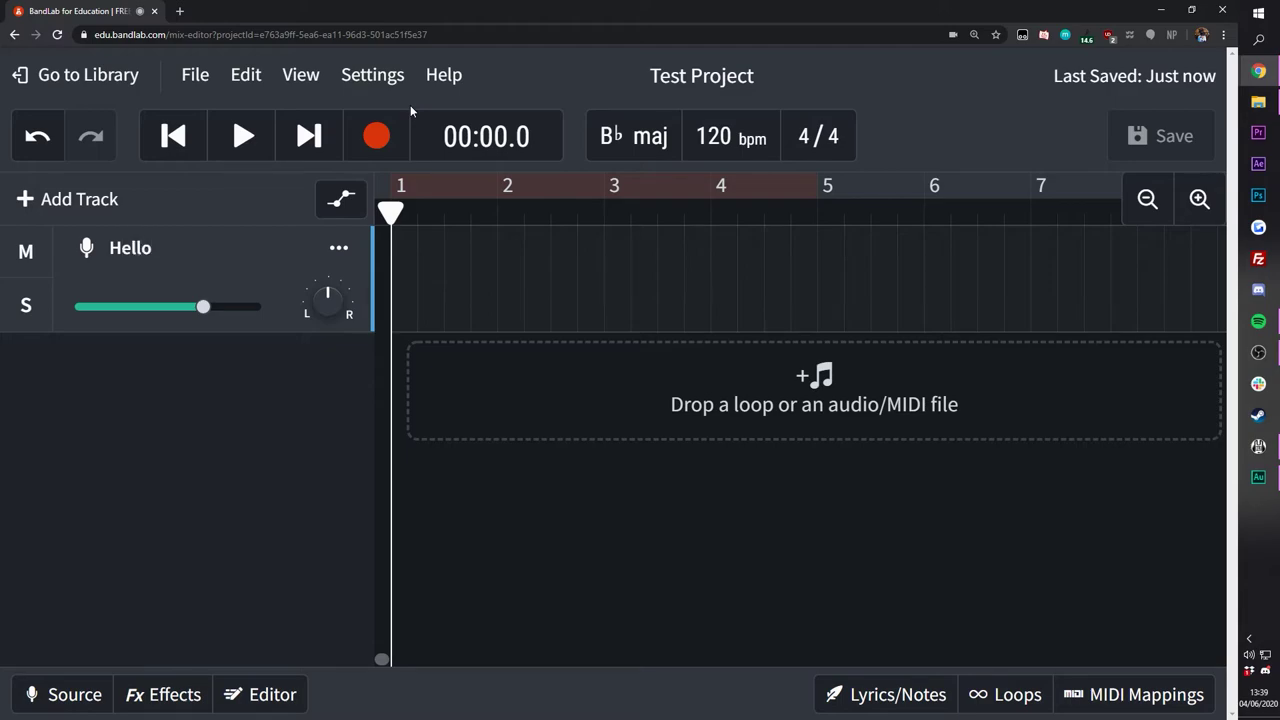
left_click(345, 248)
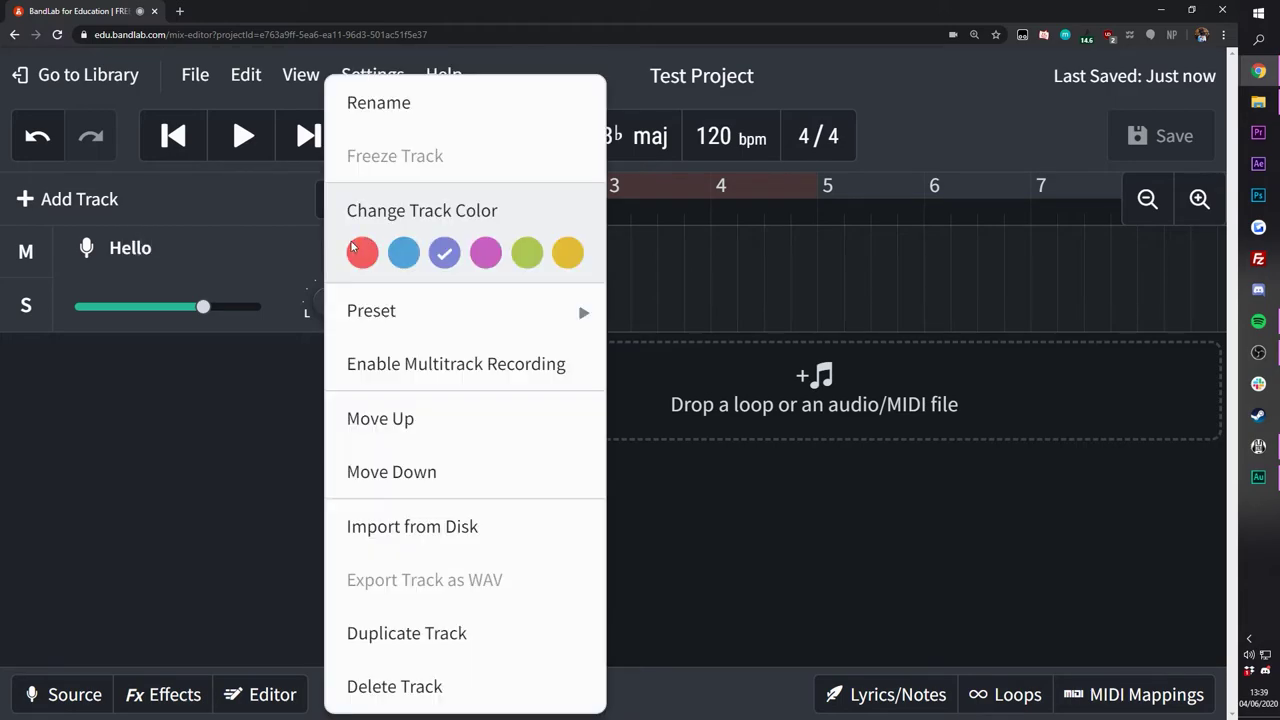
left_click(277, 414)
Step: Record a short clip on the Hello track and colour it red
left_click(366, 145)
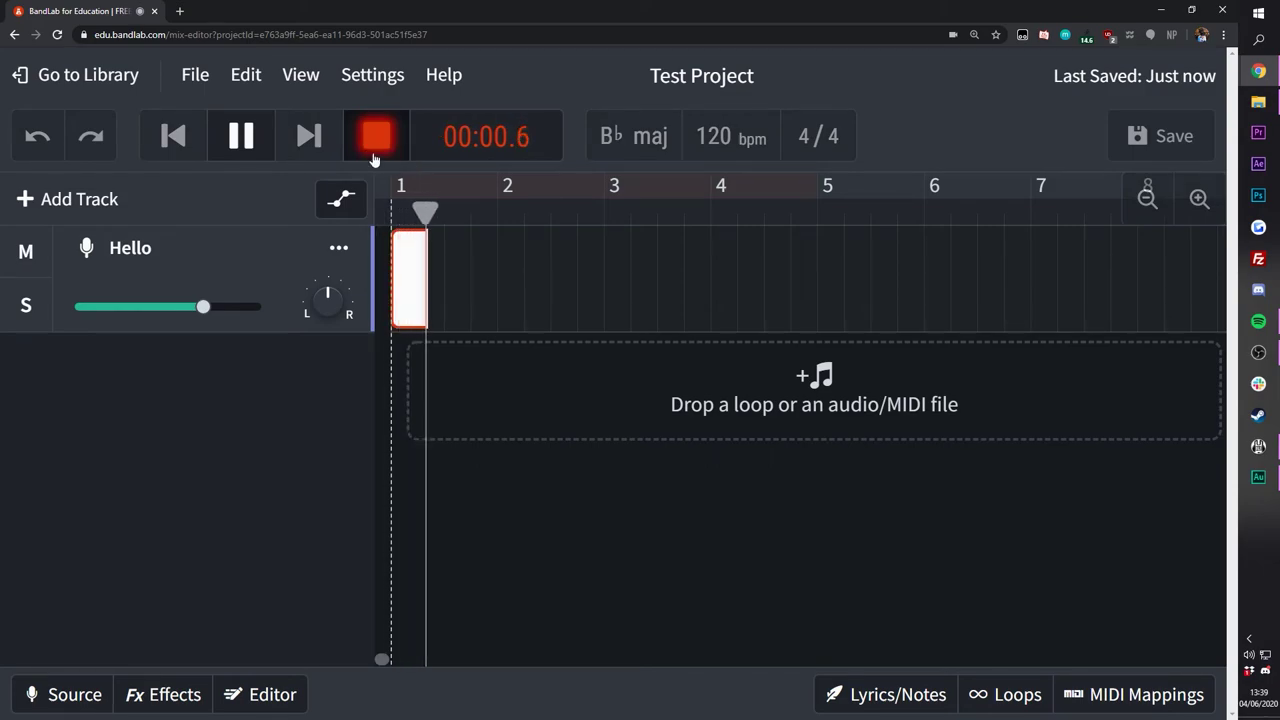
left_click(378, 140)
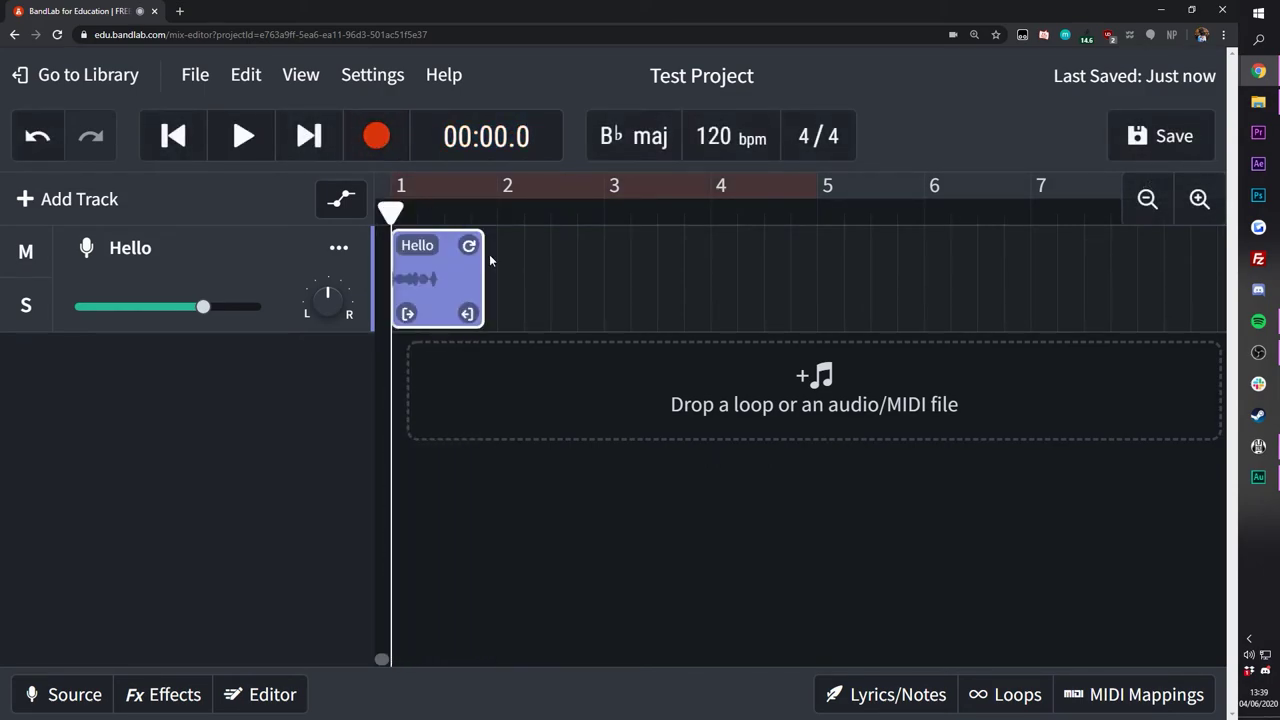
left_click(339, 248)
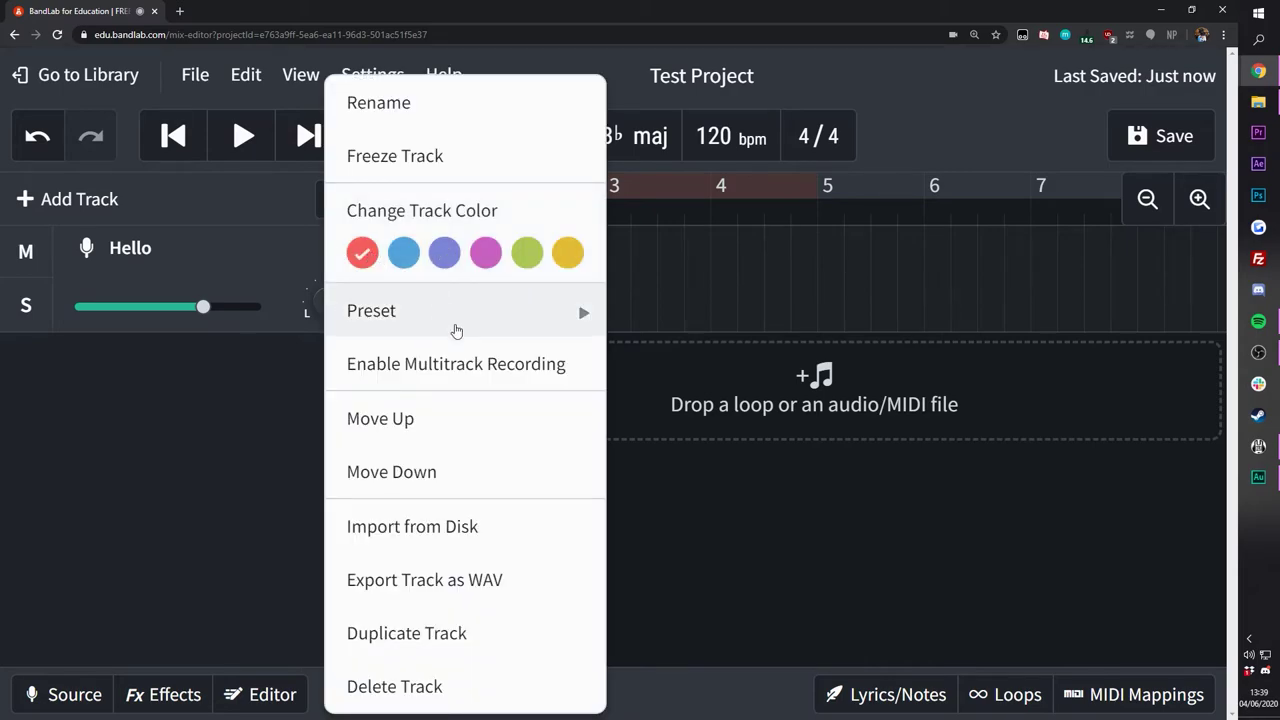
left_click(226, 439)
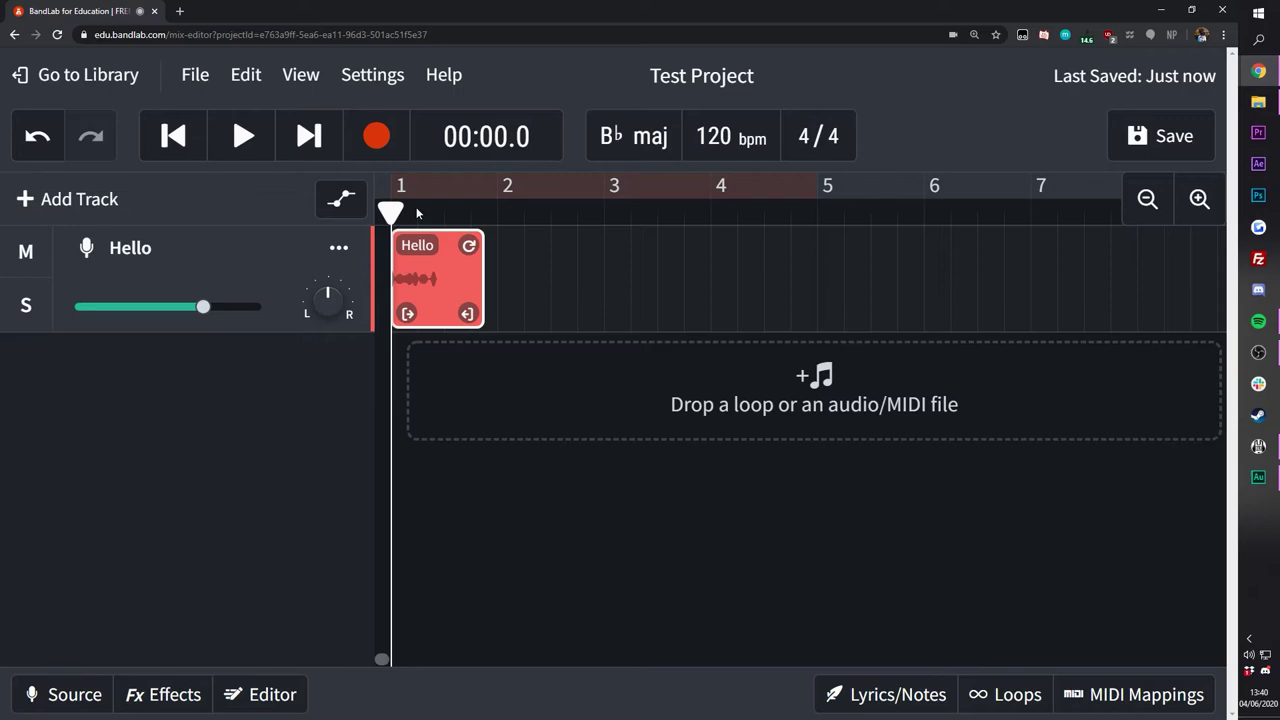
Step: Reopen the red Hello track's options and scroll through its preset list
mouse_move(338, 308)
left_click(339, 248)
mouse_move(416, 317)
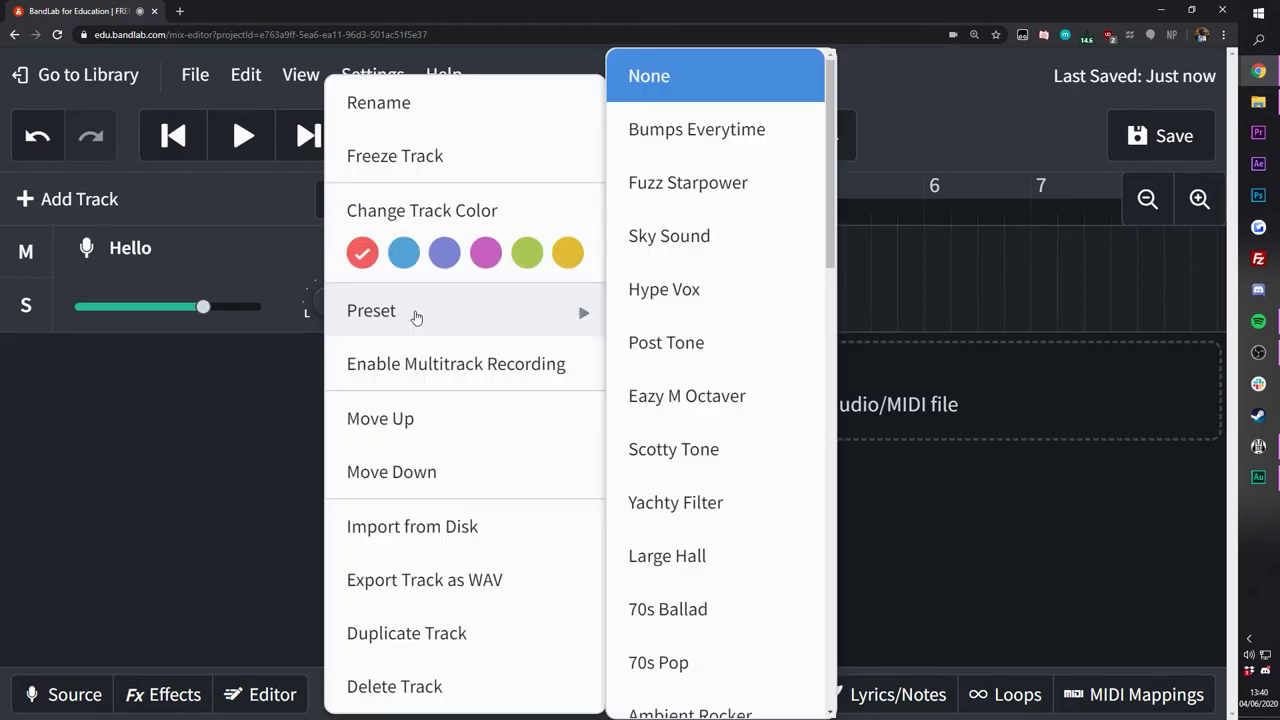
scroll(683, 300, "down", 3)
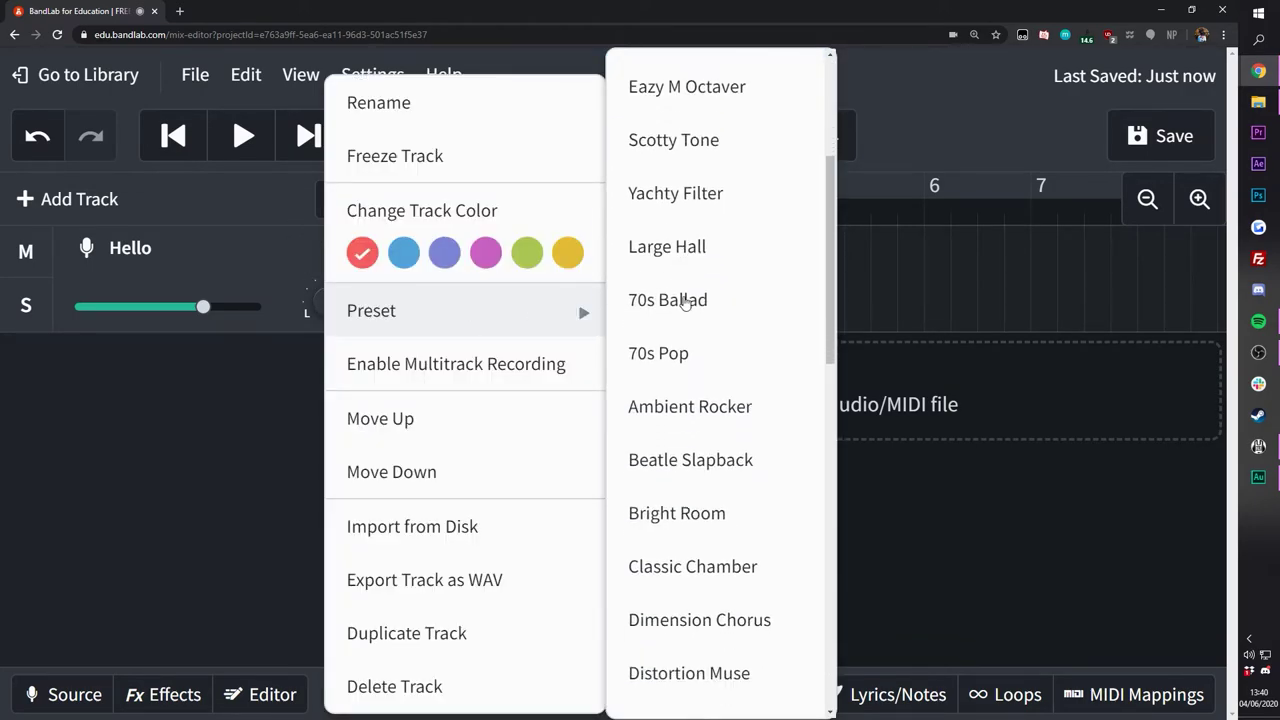
scroll(685, 303, "down", 10)
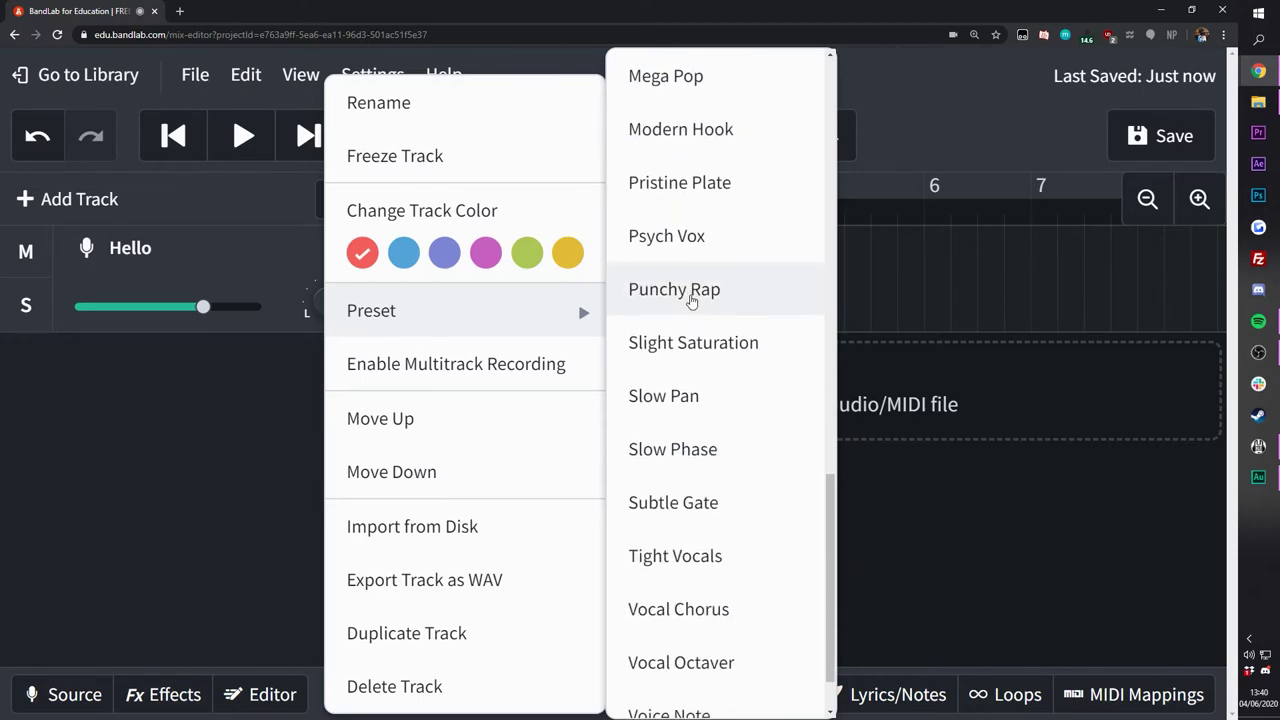
scroll(691, 298, "down", 1)
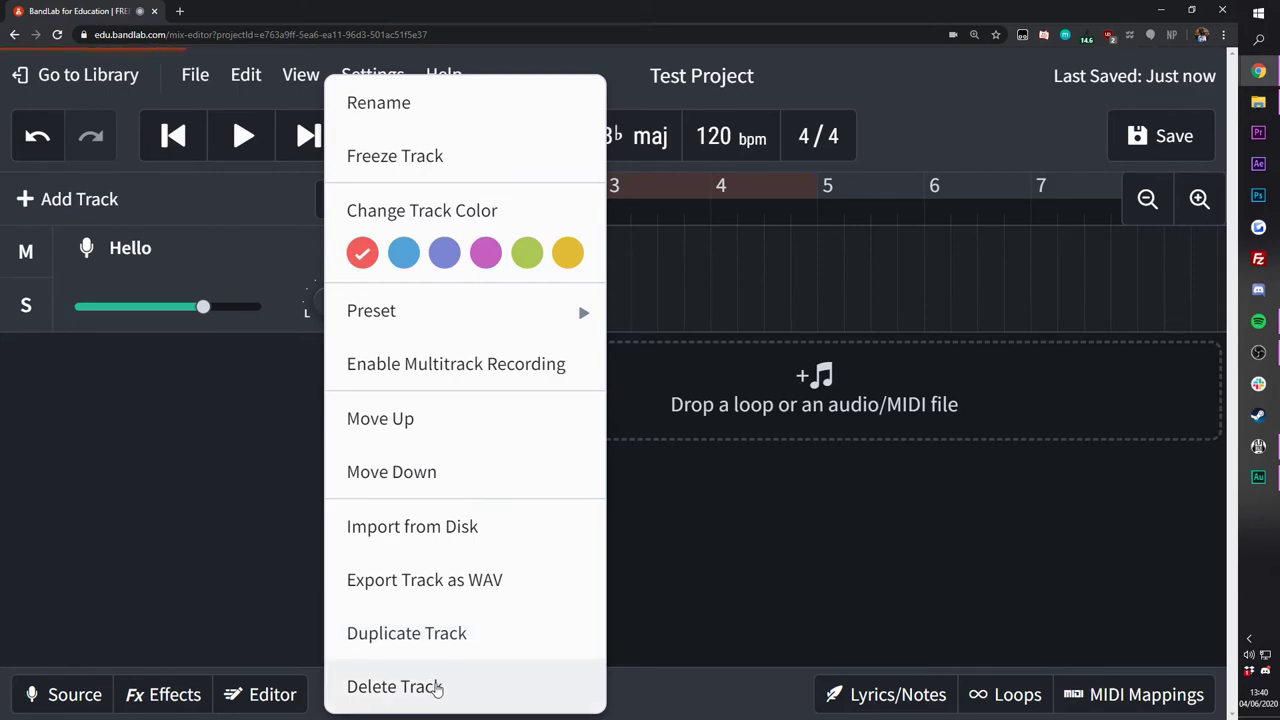
Step: Reset page zoom, commit the name Hello, and show its Focusrite USB Channel 1 input source
key("ctrl+0")
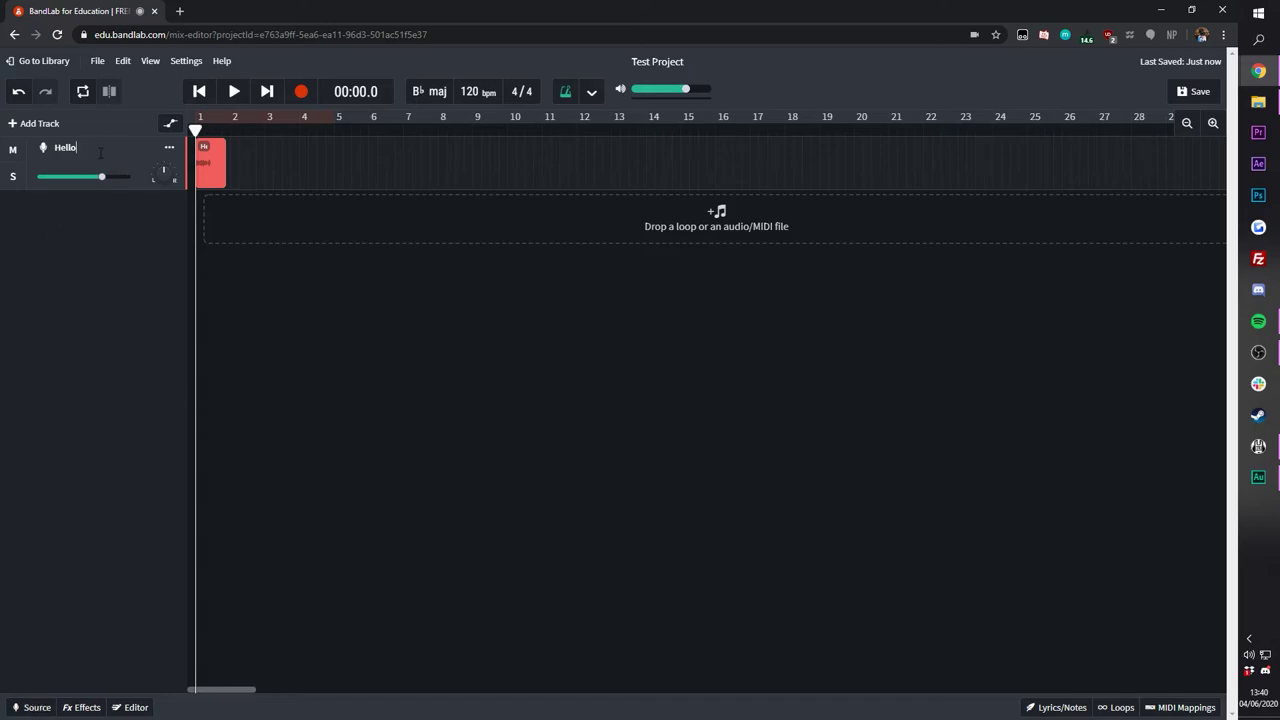
key("Return")
left_click(38, 708)
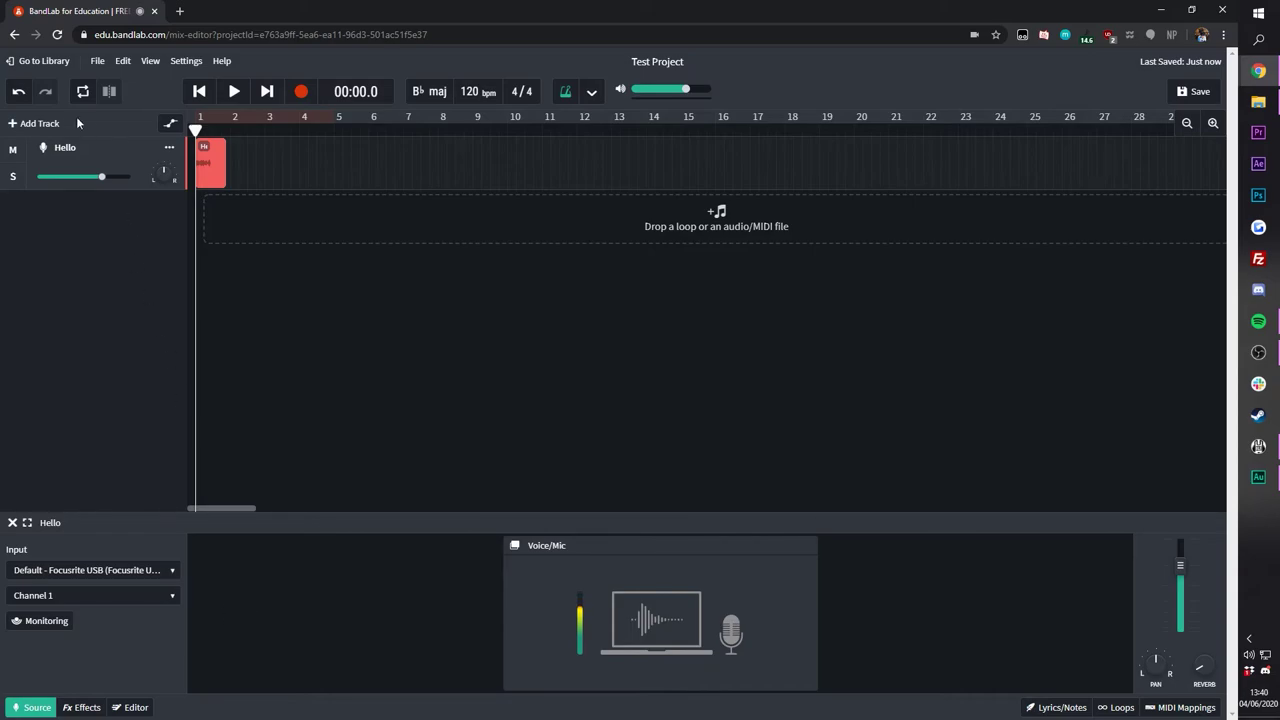
Step: Add an Instrument track playing Grand Piano via Focusrite USB MIDI
left_click(47, 124)
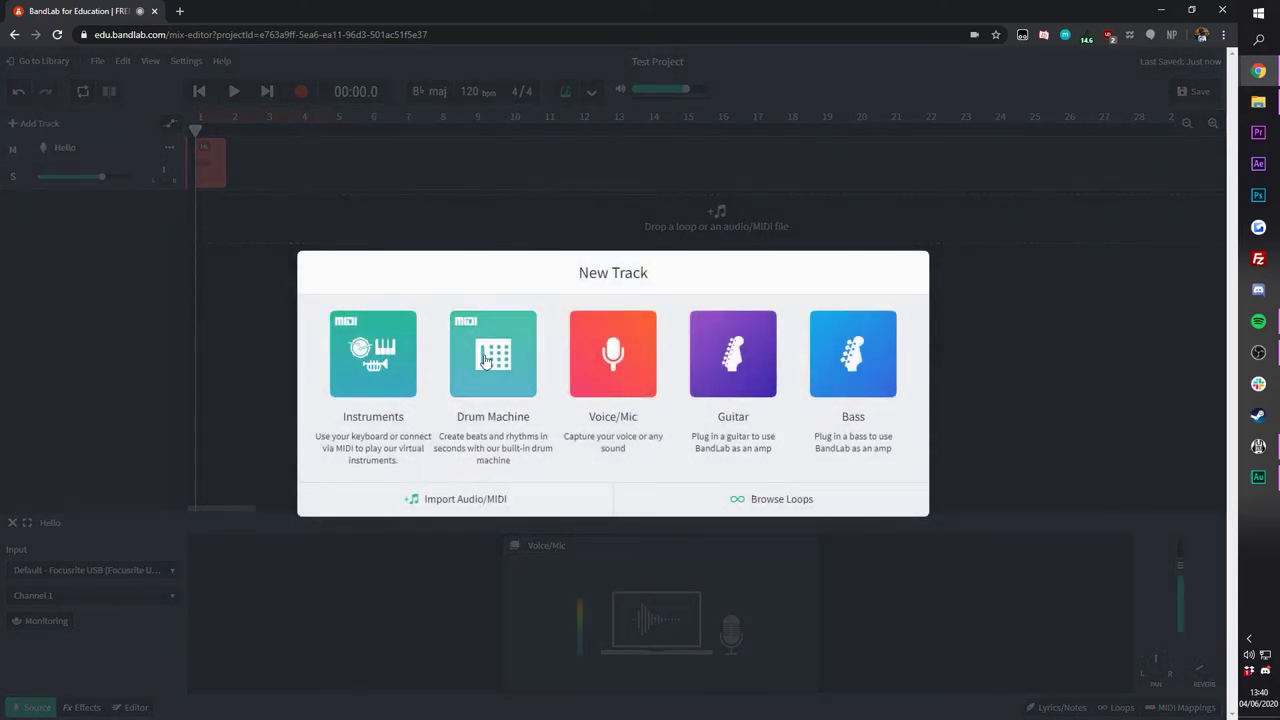
left_click(385, 362)
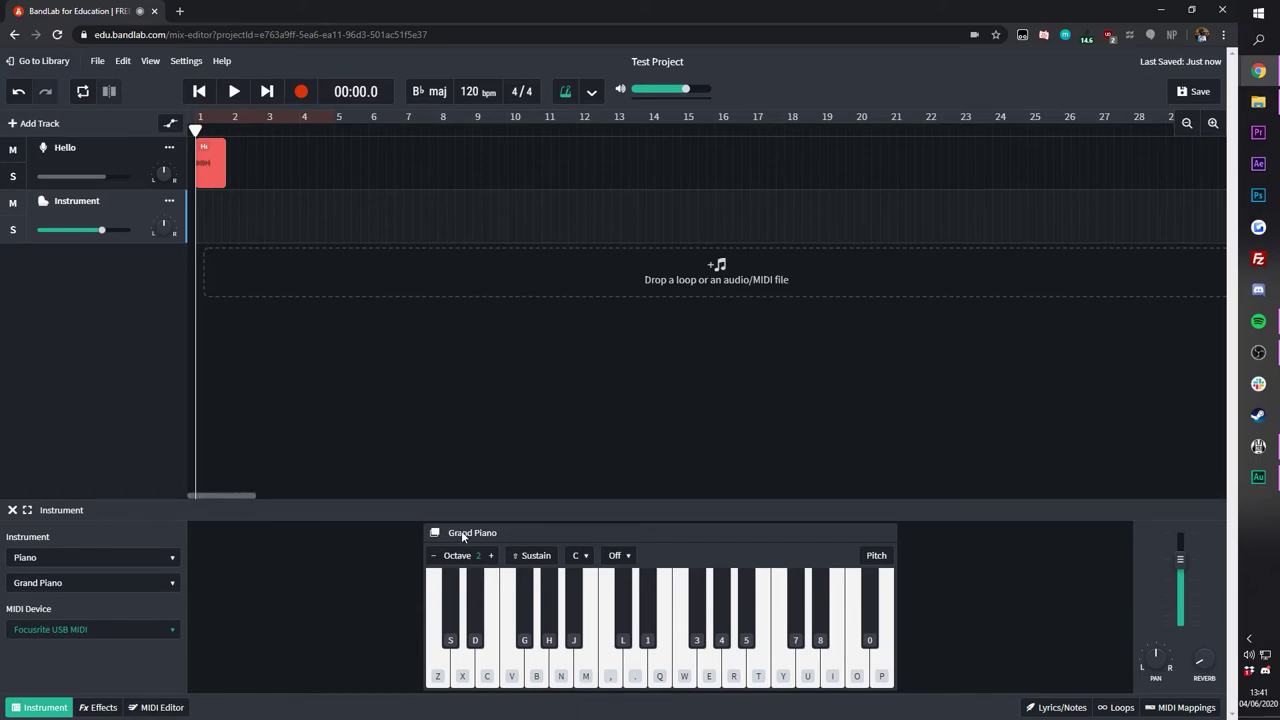
Step: Play a few test notes on the Grand Piano sound
key("z")
key("x")
key("c")
key("z")
key("x")
key("c")
key("z")
key("c")
key("b")
Step: Raise the keyboard one octave, play higher notes, then lower it back
left_click(491, 556)
key("z")
key("c")
key("b")
left_click(433, 555)
left_click(433, 555)
Step: Switch the instrument category to Synth Leads and preview its sound
left_click(55, 566)
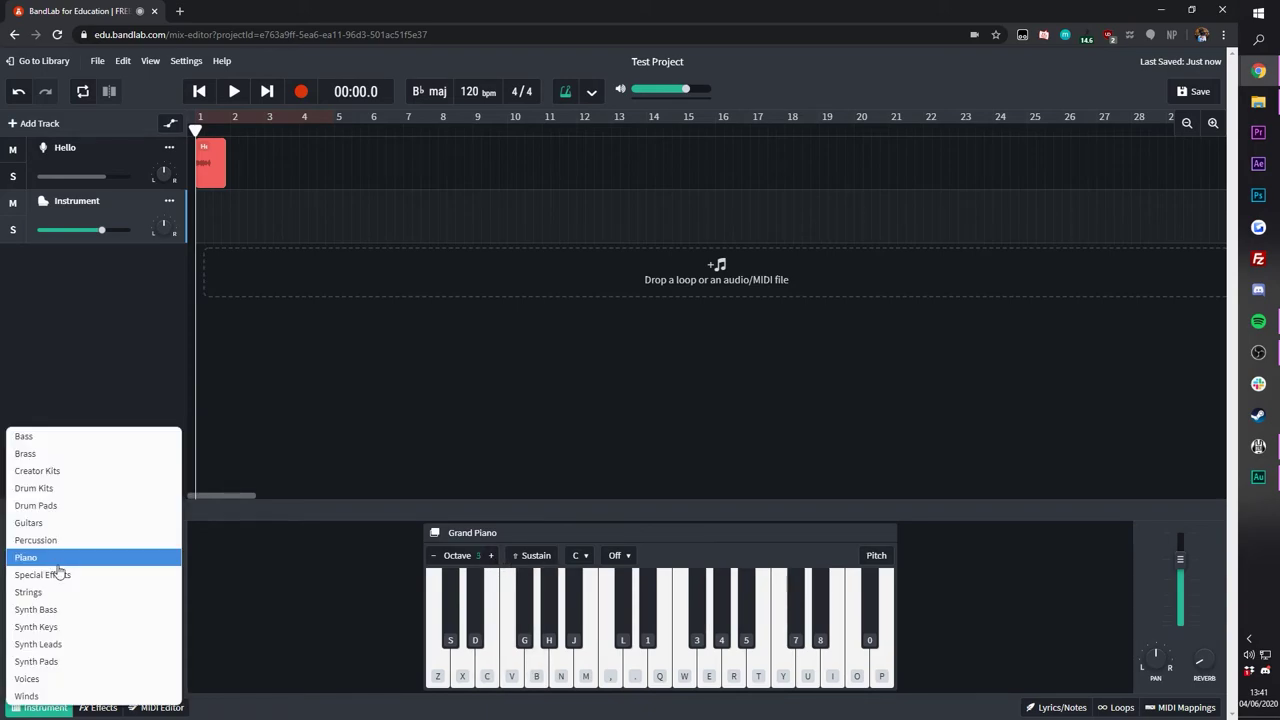
left_click(60, 645)
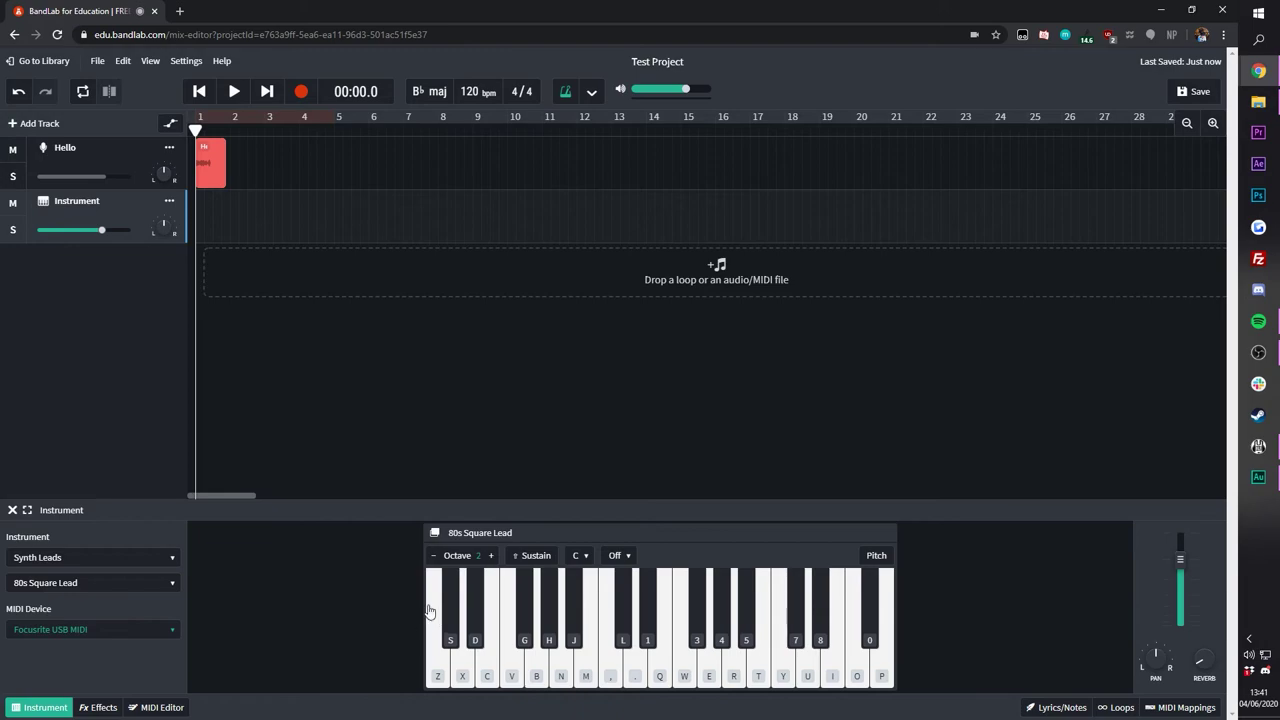
key("x")
key("c")
key("b")
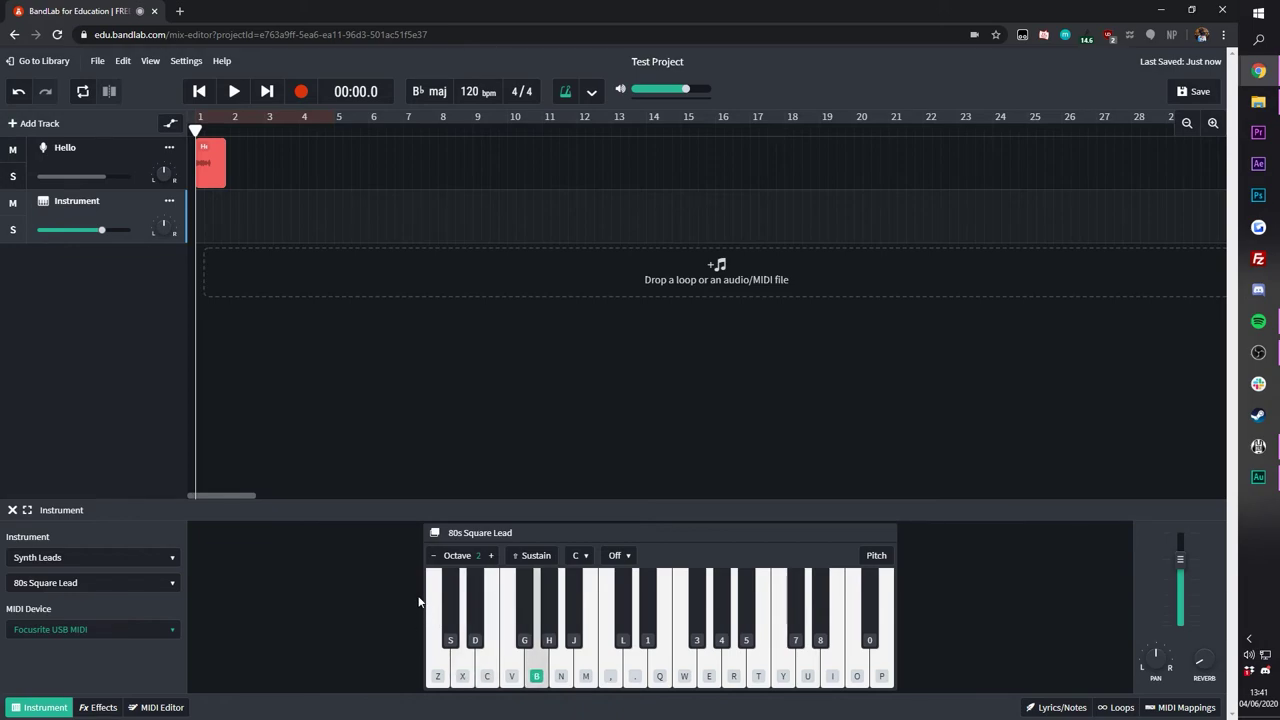
Step: Choose the Tape Saw synth lead preset and preview it with a few notes
left_click(86, 587)
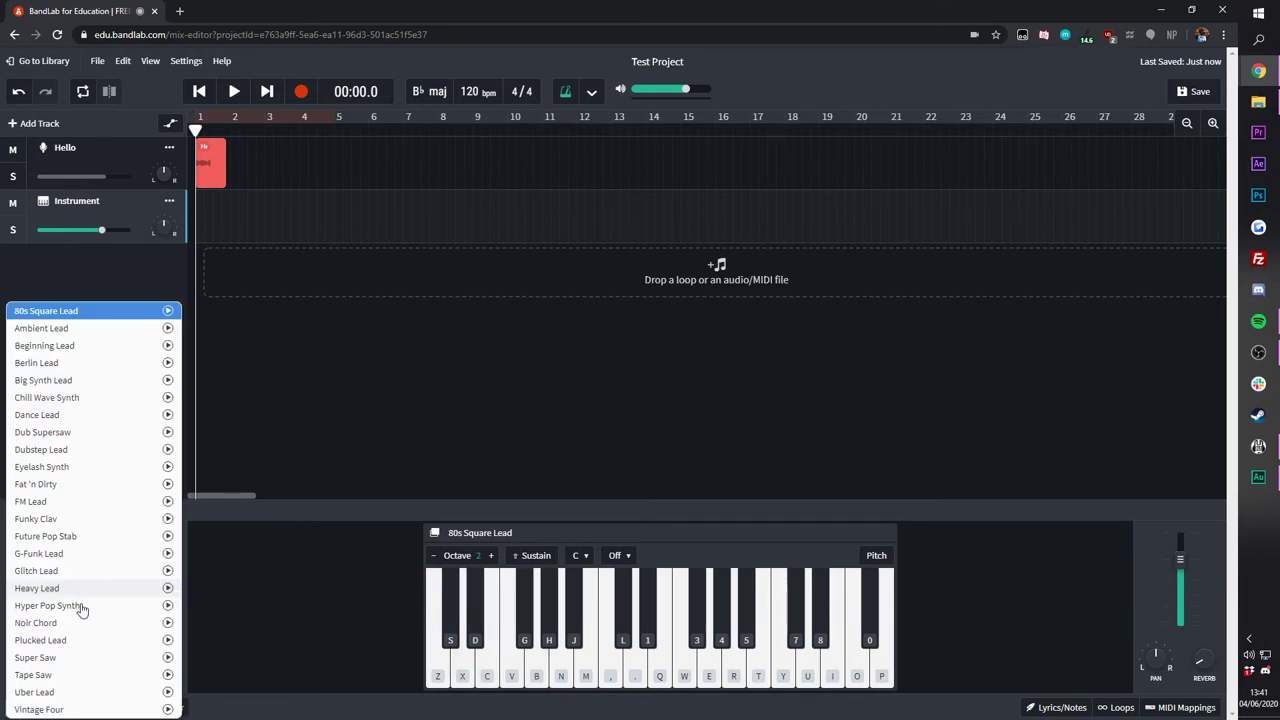
left_click(38, 675)
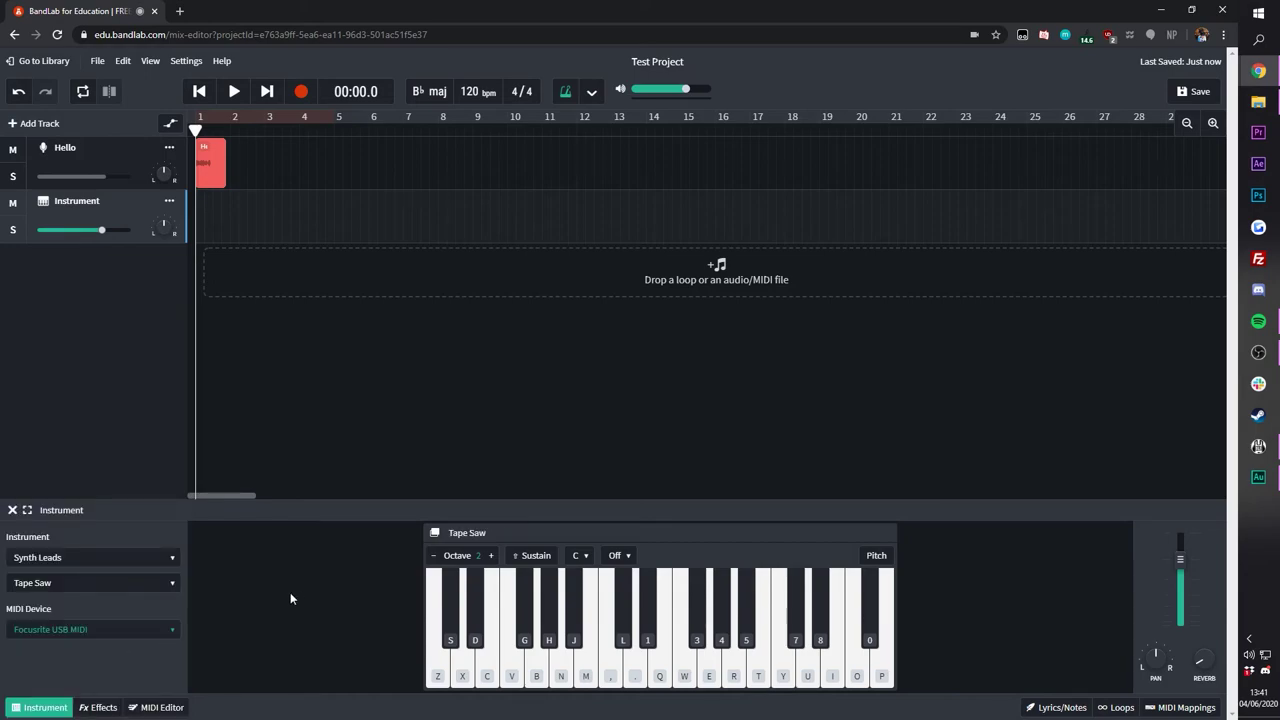
key("x")
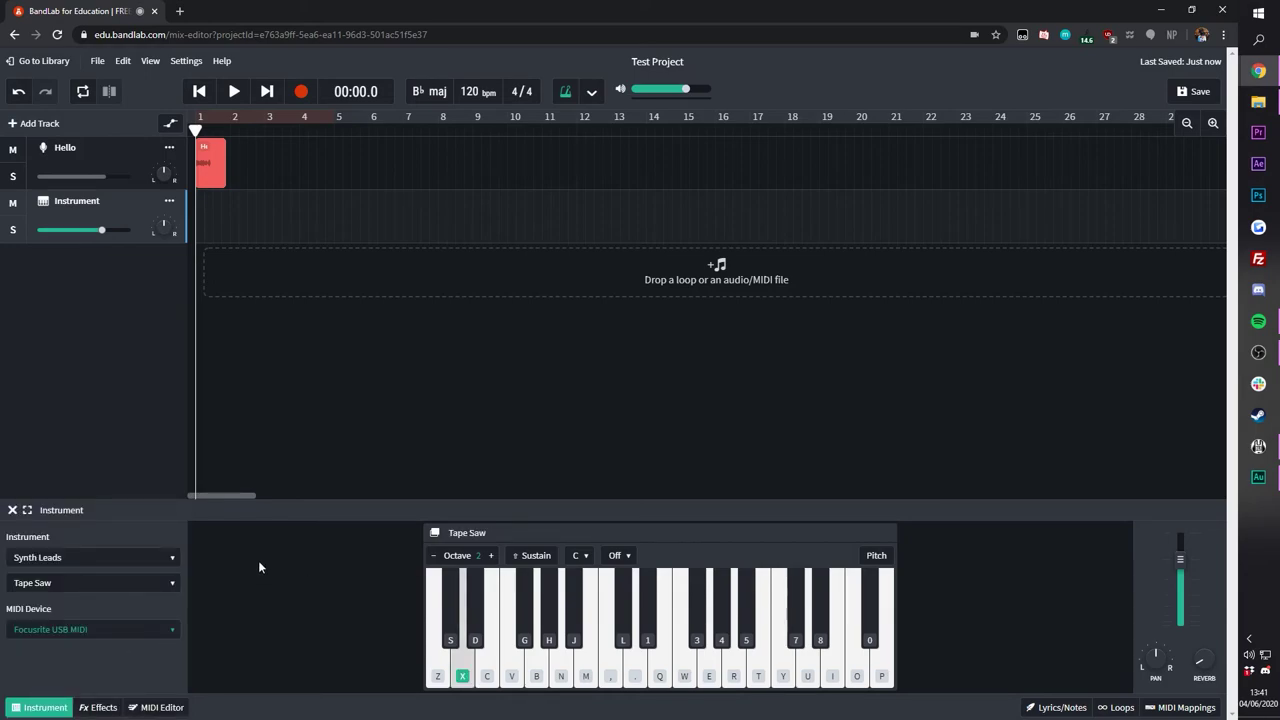
key("c")
key("b")
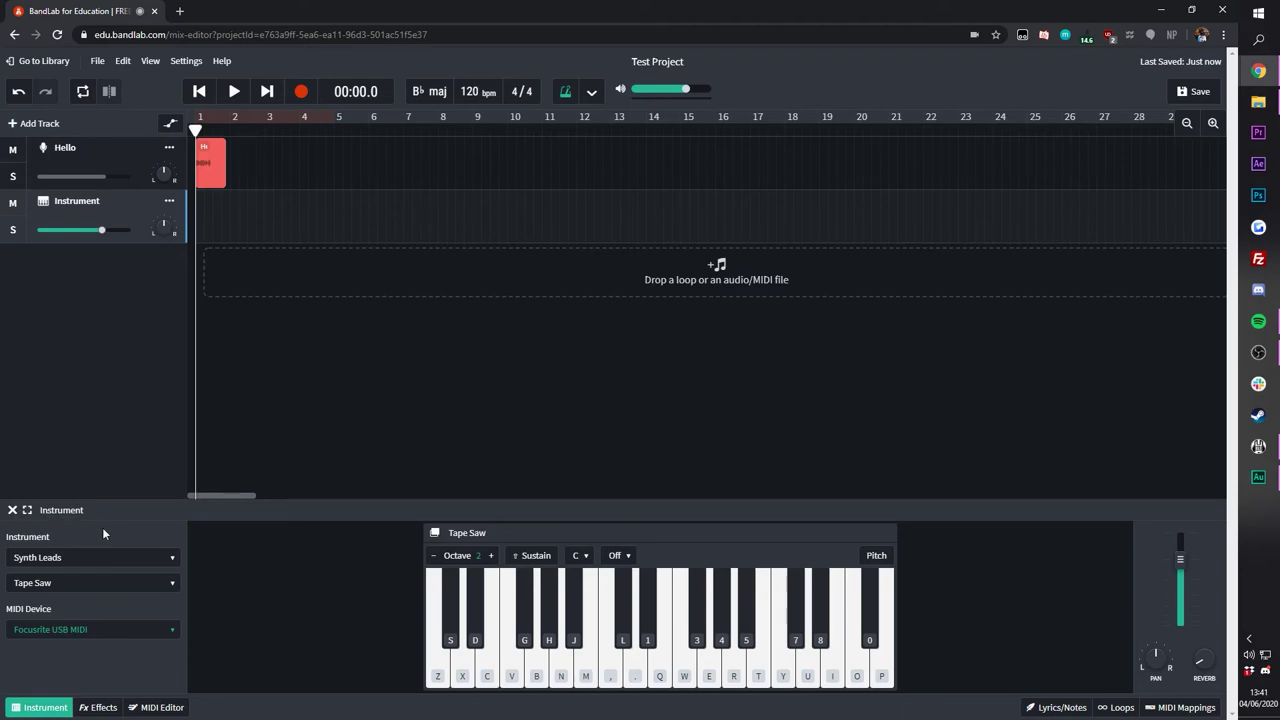
Step: Show the Instrument track's effects panel, leaving the effect preset at None
left_click(100, 708)
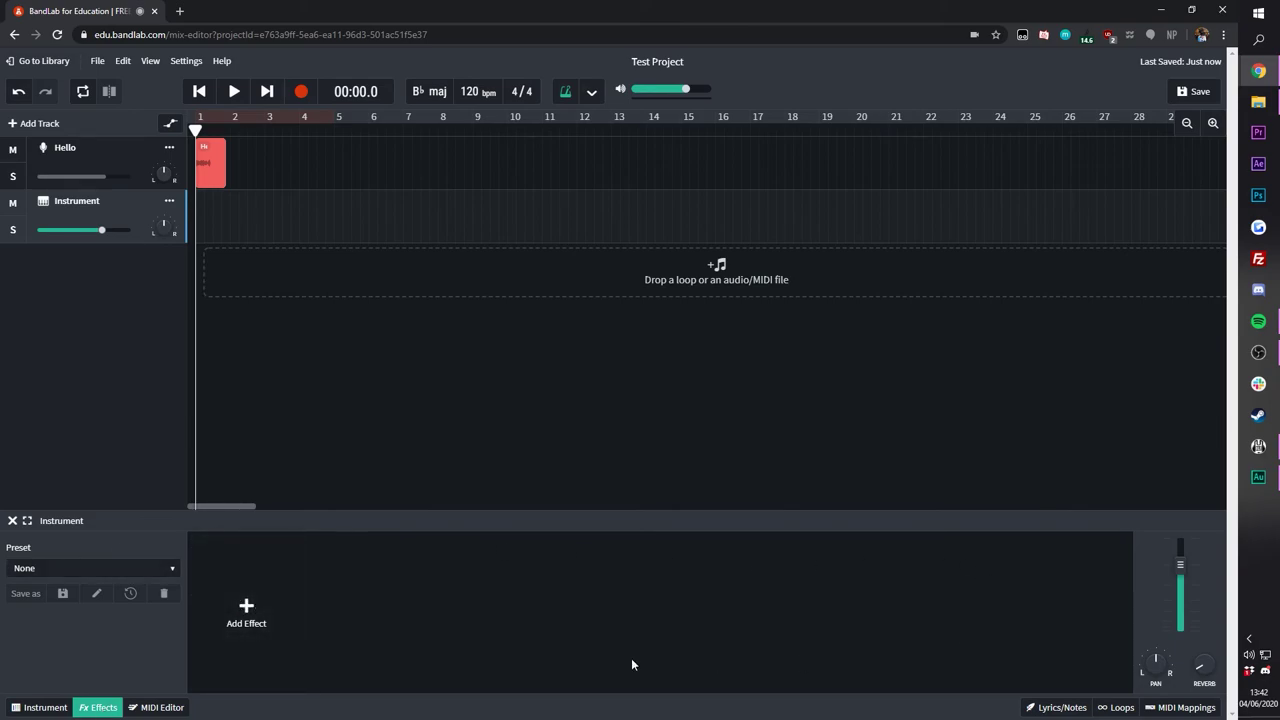
left_click(62, 568)
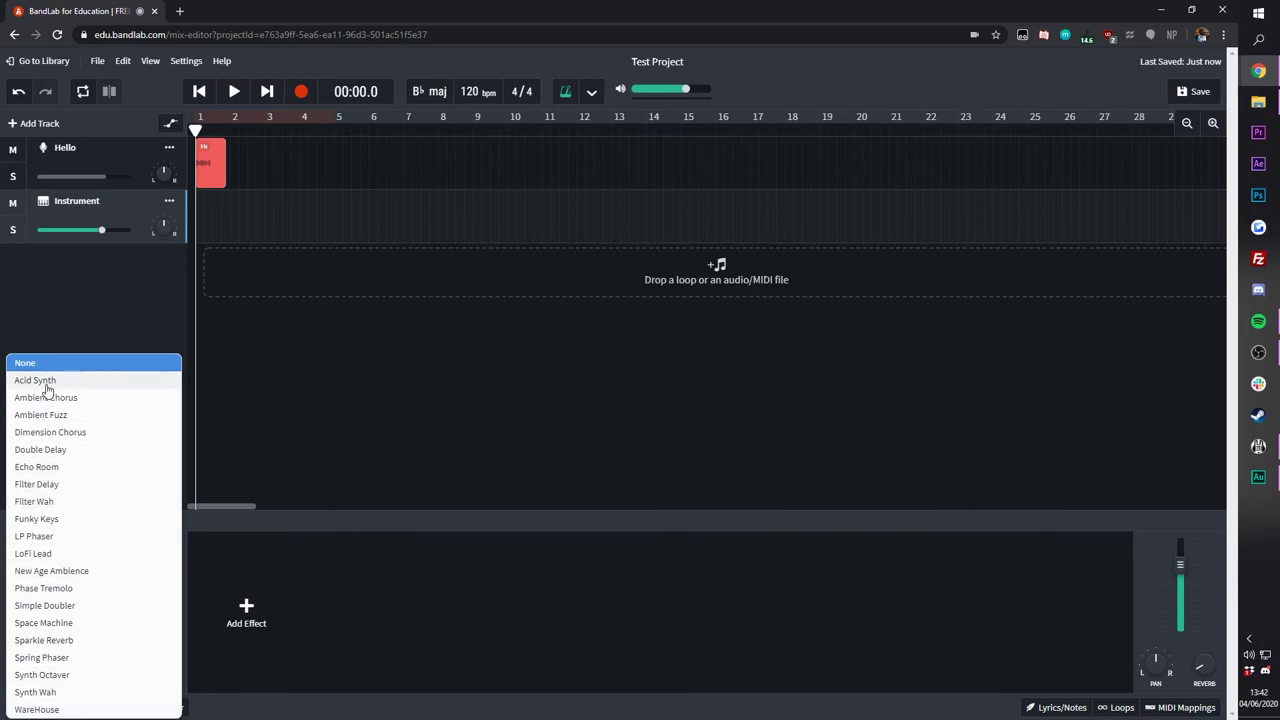
left_click(438, 651)
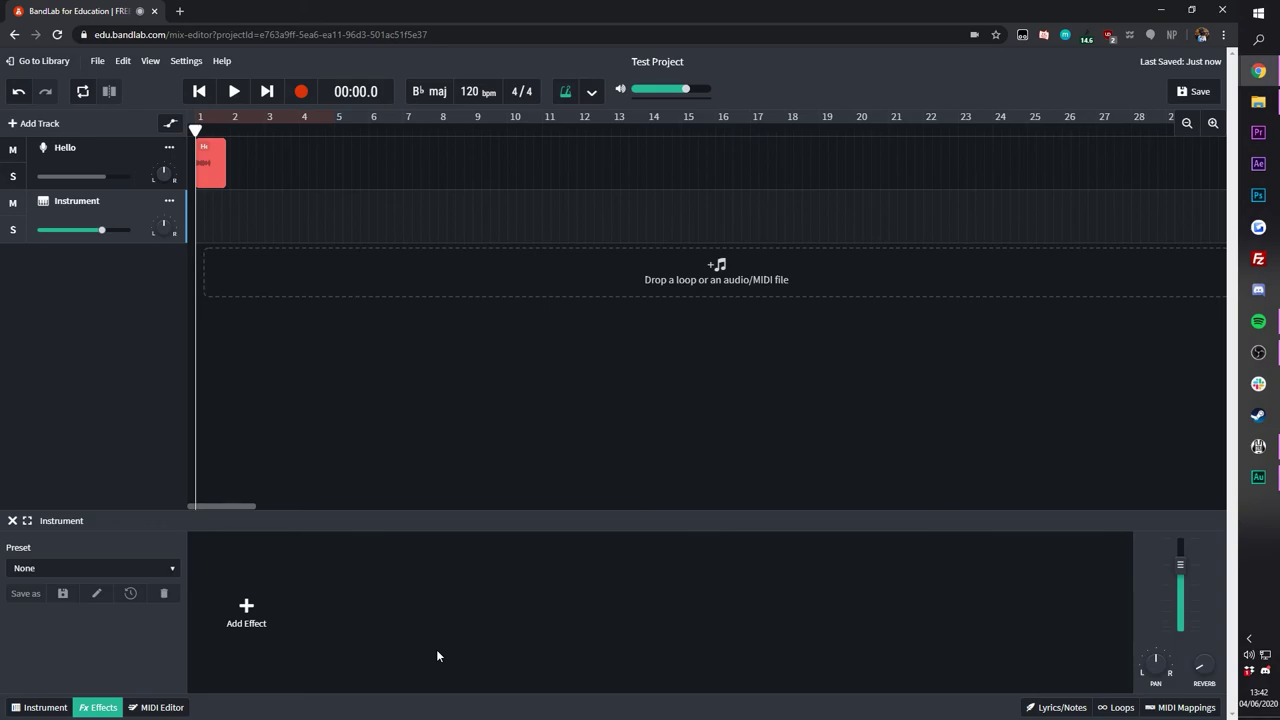
Step: Browse the Add Effect categories to reveal the Reverb options
left_click(239, 626)
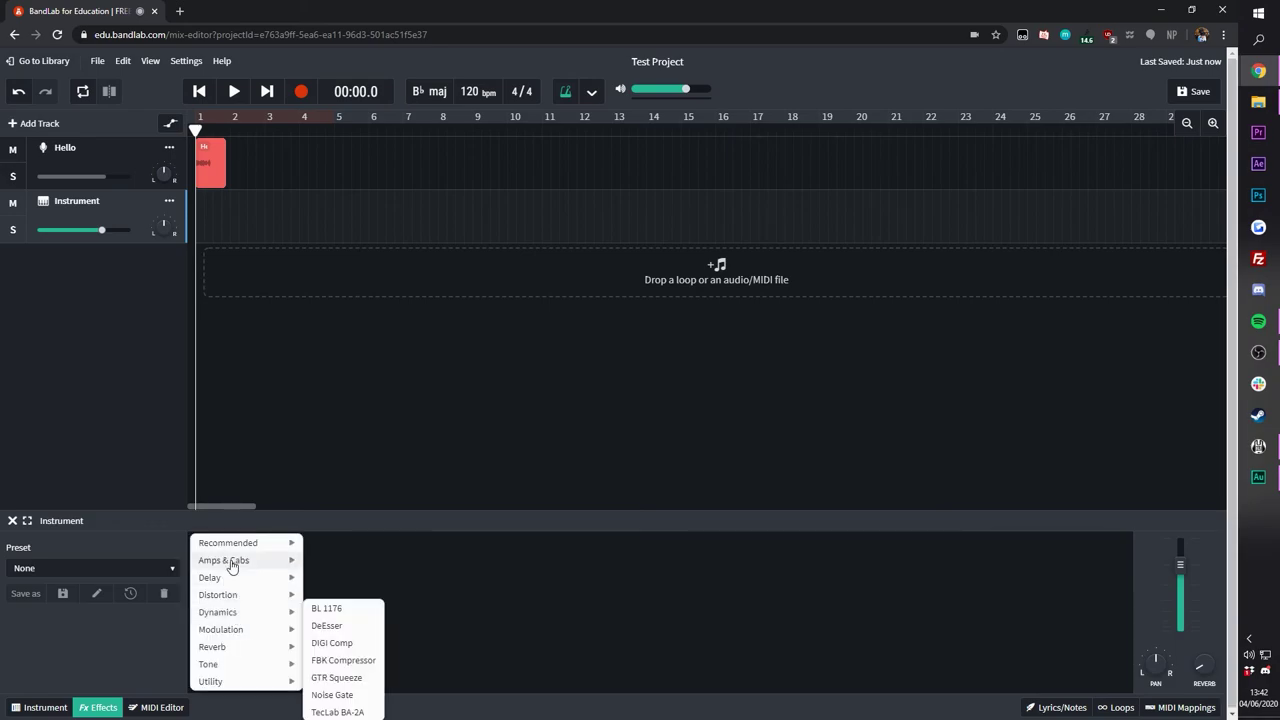
mouse_move(233, 545)
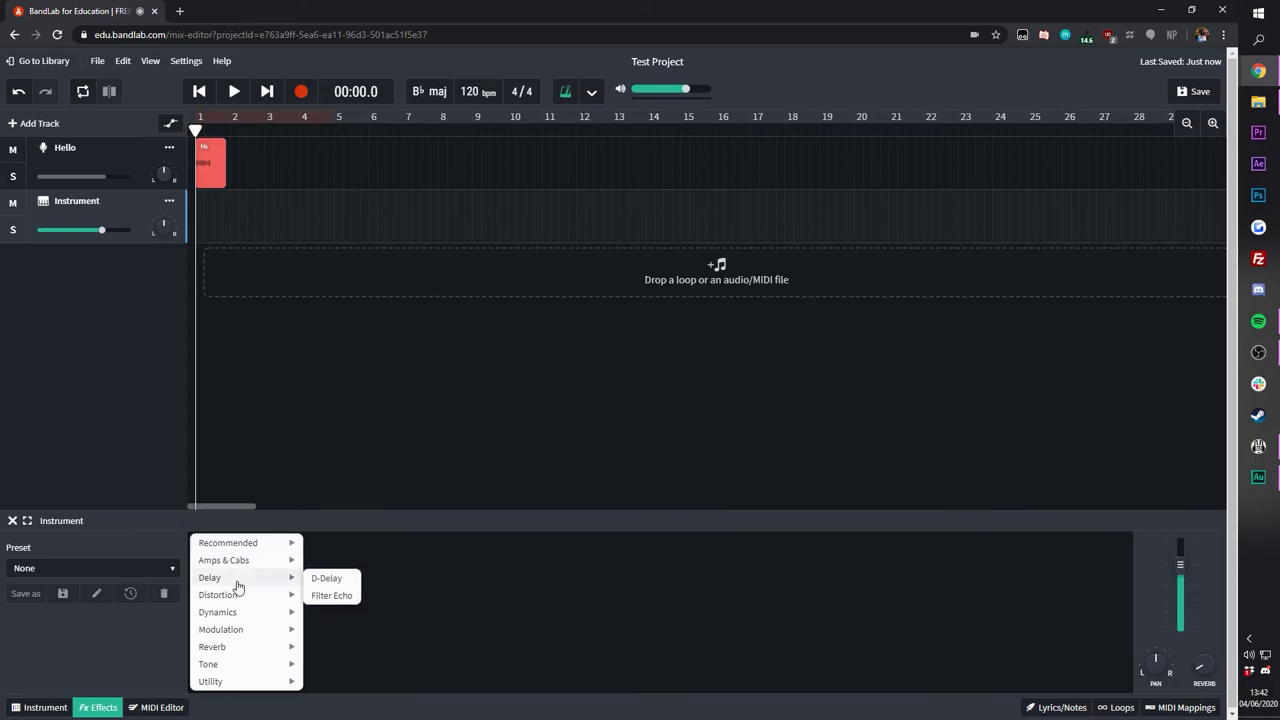
mouse_move(243, 618)
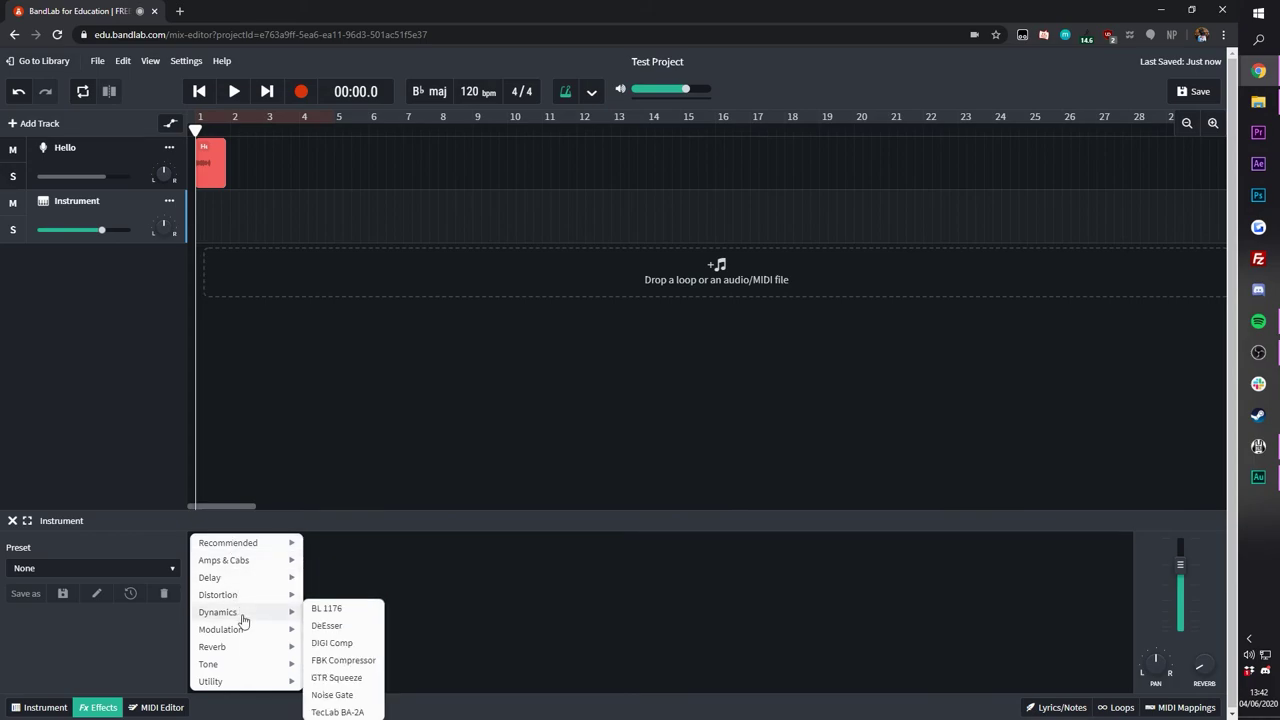
mouse_move(256, 651)
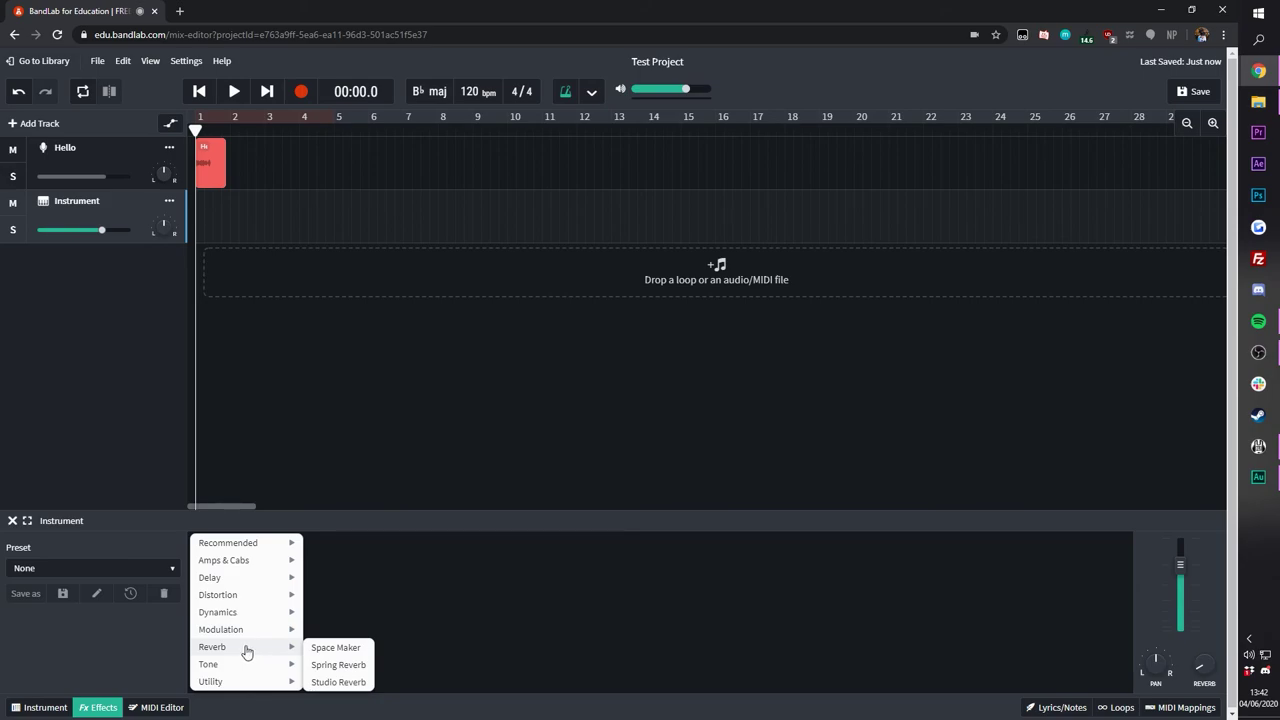
Step: Add Studio Reverb with Mix and Size near maximum, Color at 3.8, then play
left_click(340, 684)
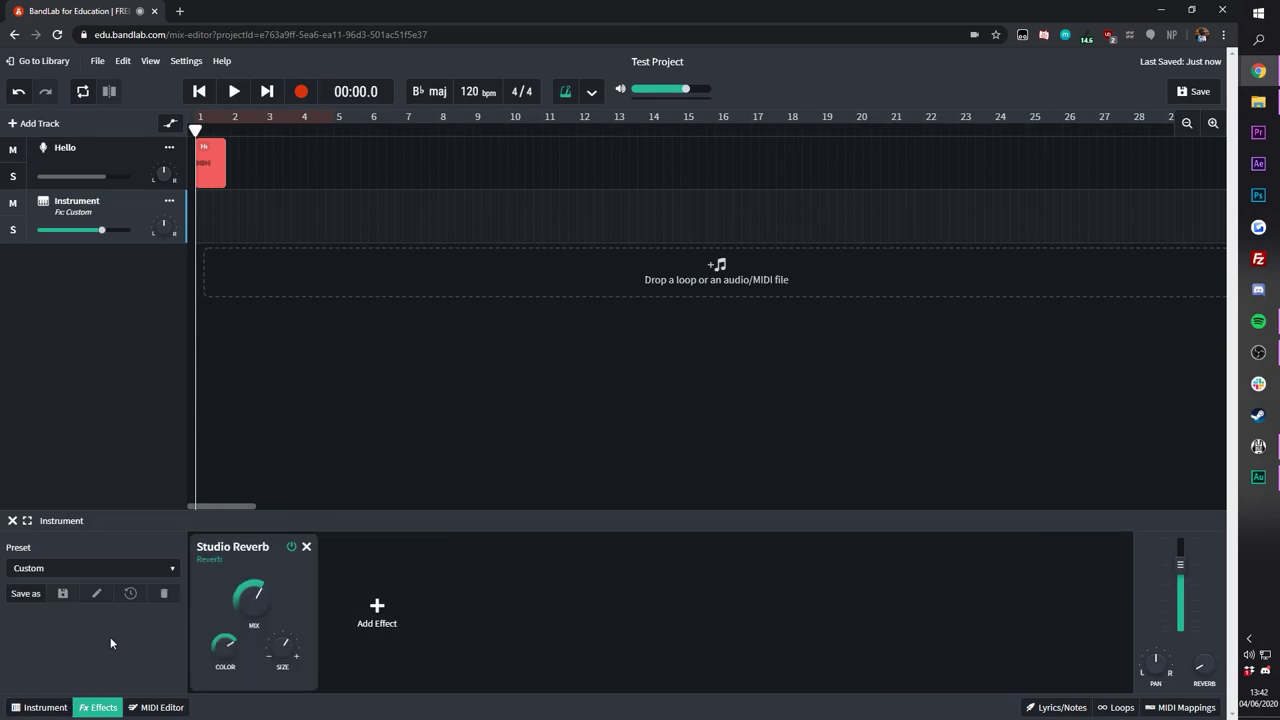
left_click_drag(254, 604, 274, 505)
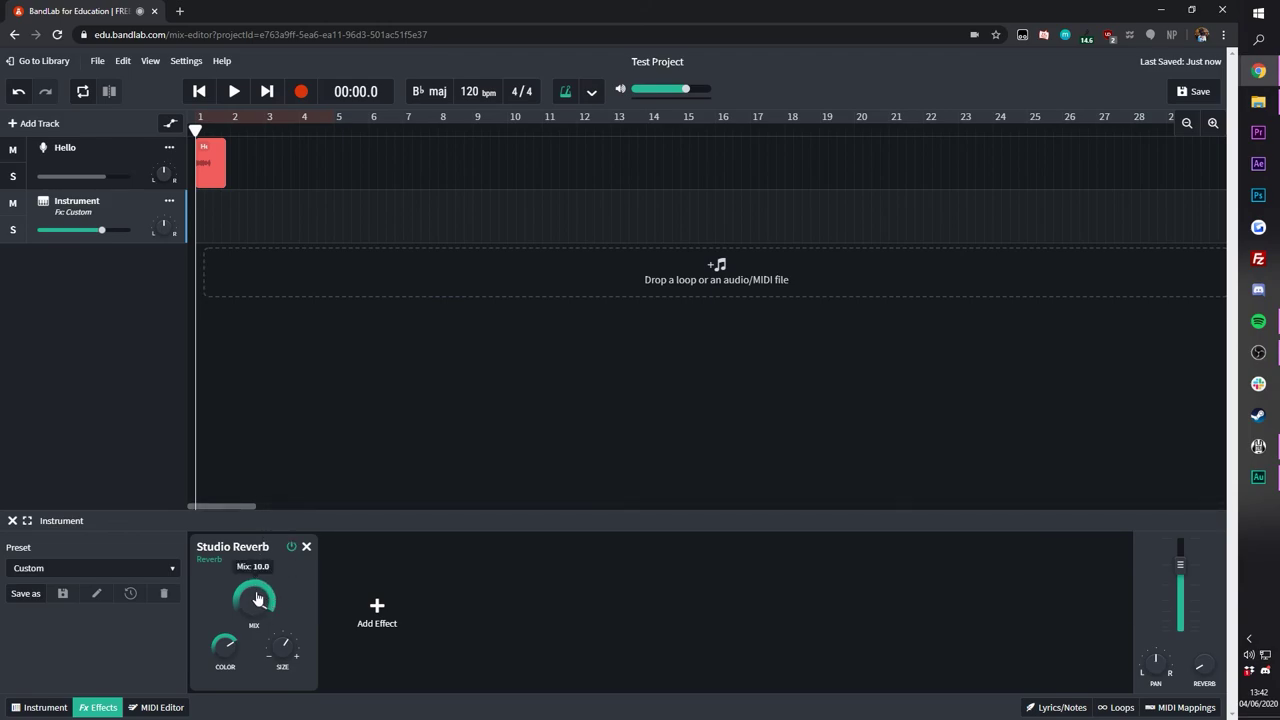
mouse_move(279, 655)
left_click_drag(279, 655, 366, 589)
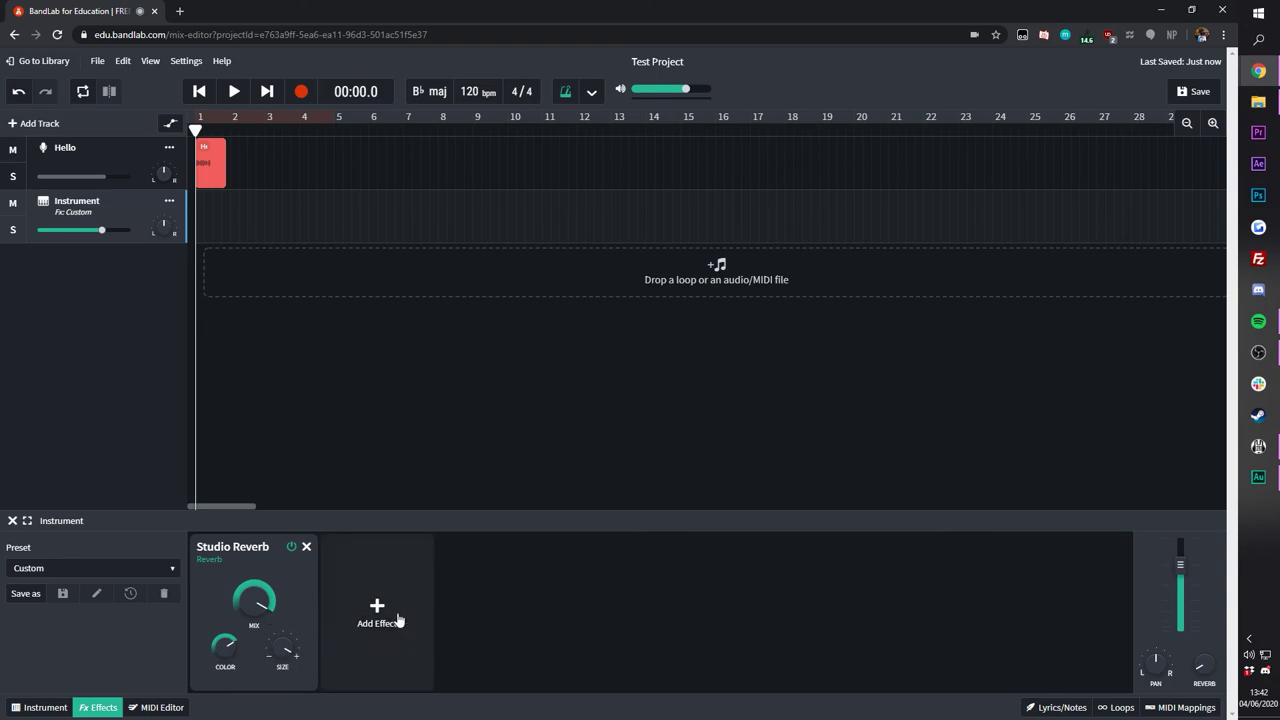
left_click_drag(224, 645, 220, 678)
key("space")
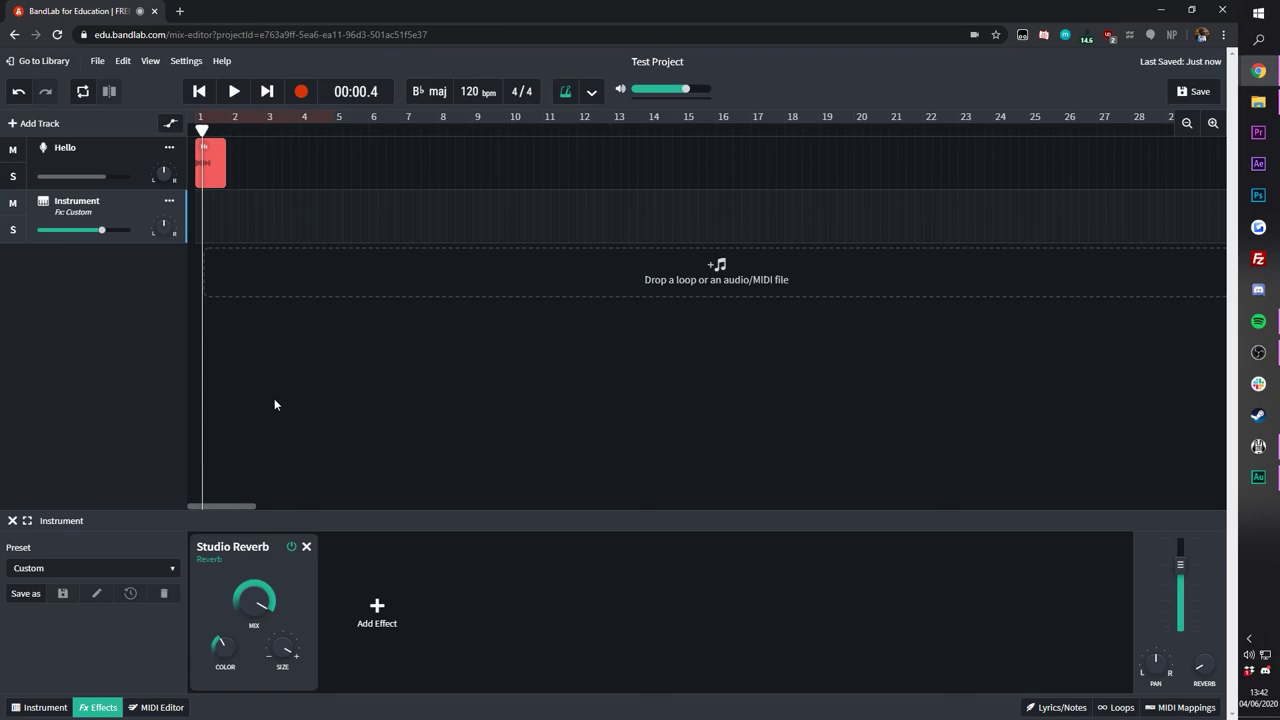